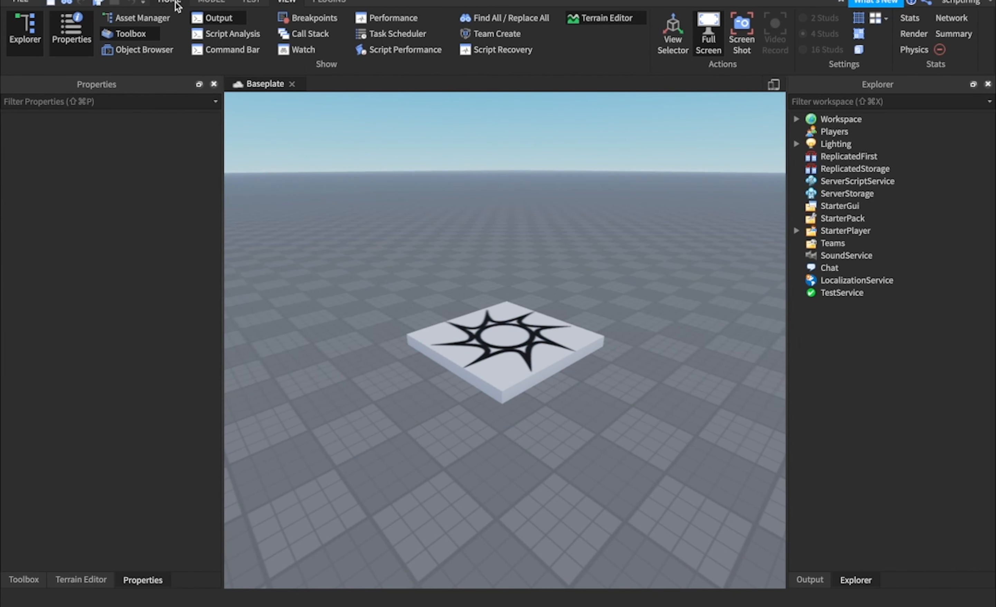
{"action": "left_click", "coordinate": [174, 3]}
{"action": "left_click", "coordinate": [291, 3]}
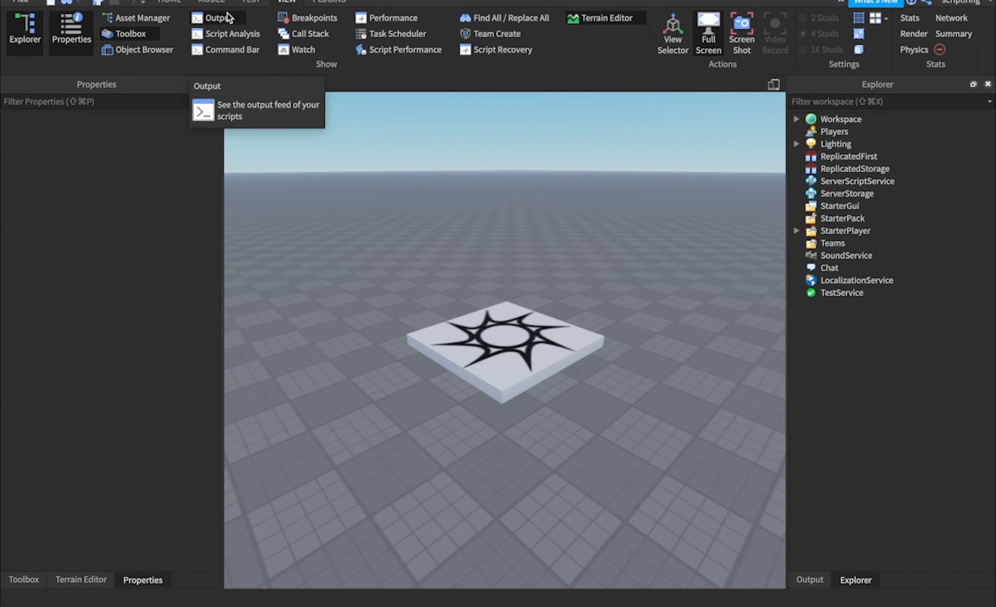
{"action": "left_click", "coordinate": [37, 42]}
{"action": "left_click", "coordinate": [36, 43]}
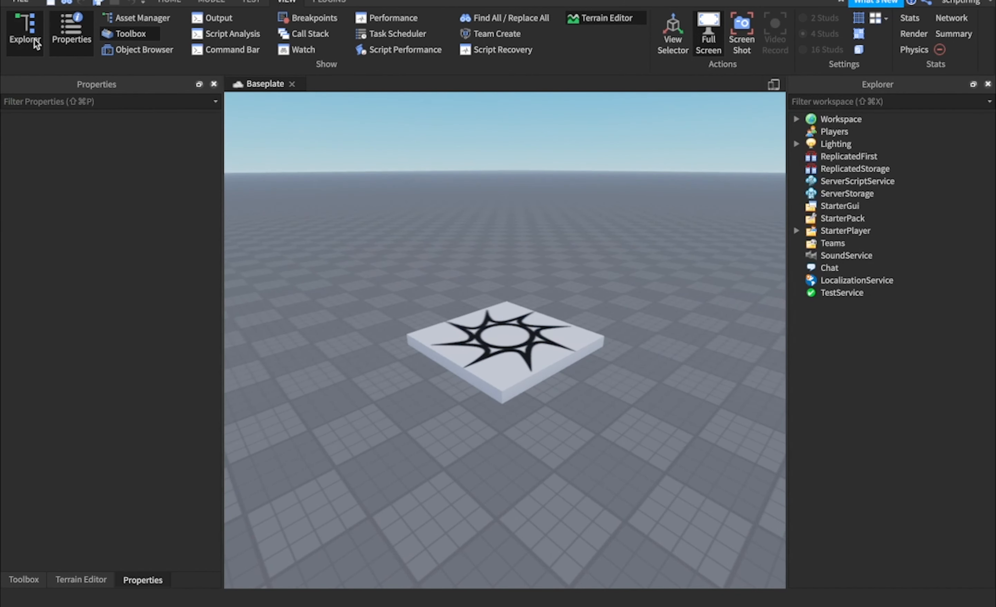
Insert a block part into the workspace
{"action": "left_click", "coordinate": [171, 3]}
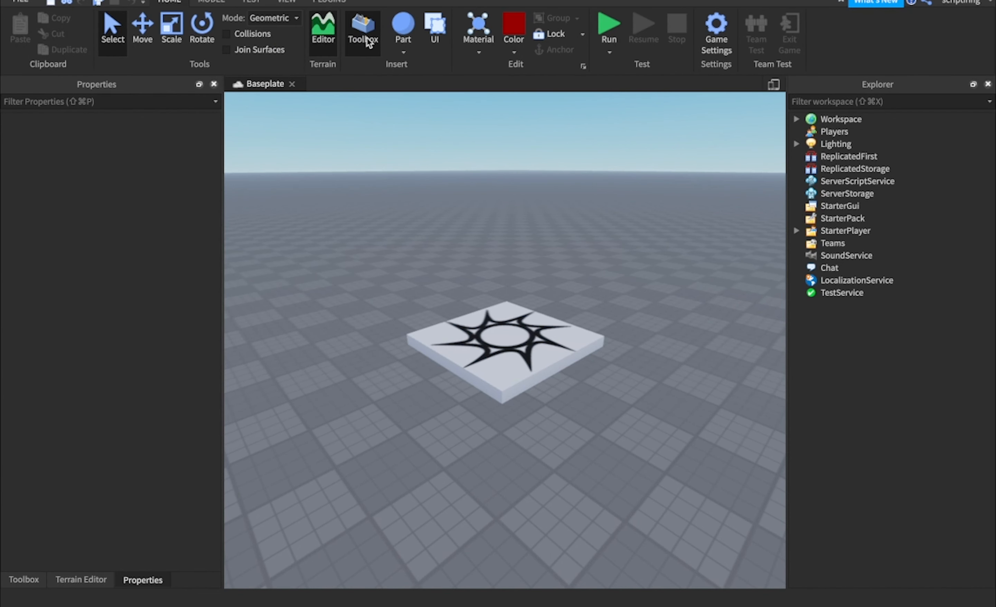
{"action": "left_click", "coordinate": [414, 50]}
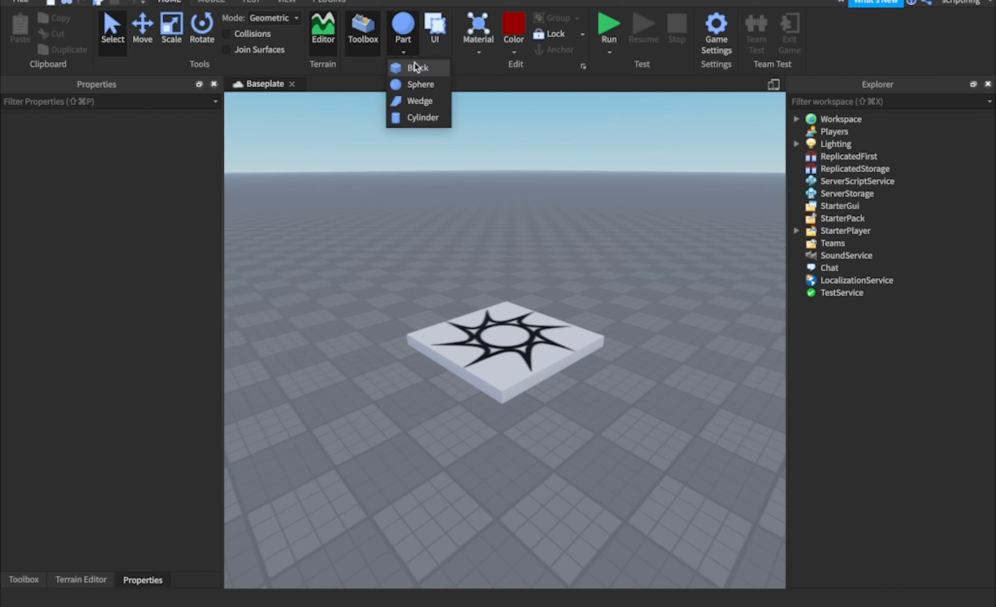
{"action": "left_click", "coordinate": [415, 67]}
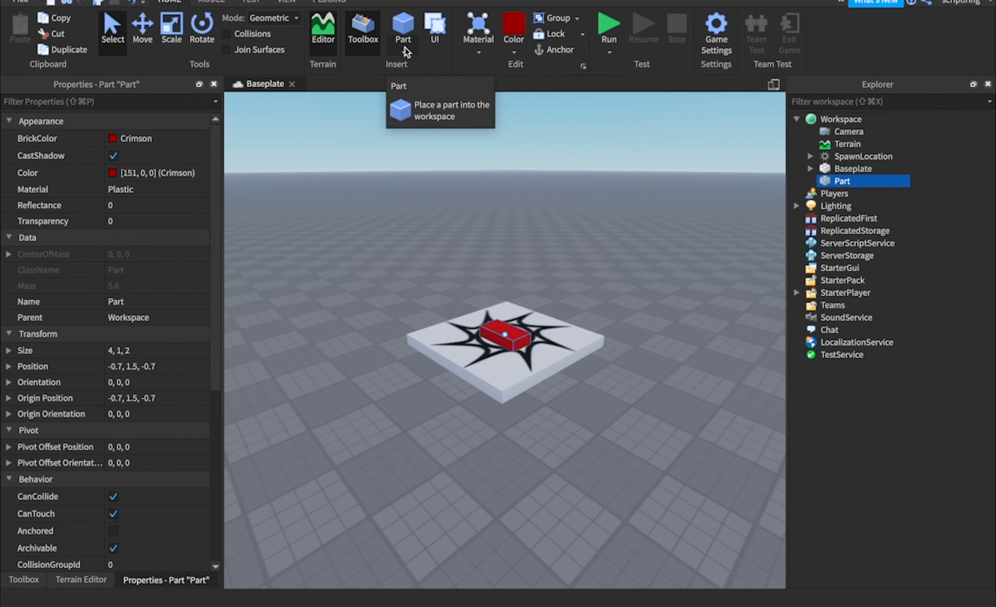
Insert a sphere part and raise it above the block to about Y 8.3
{"action": "left_click", "coordinate": [404, 48]}
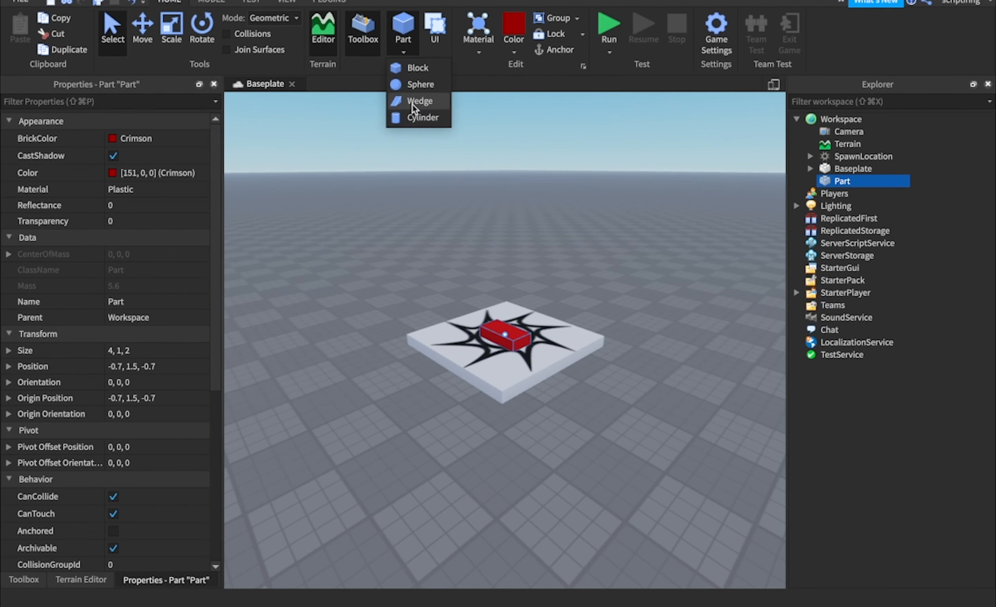
{"action": "left_click", "coordinate": [409, 85]}
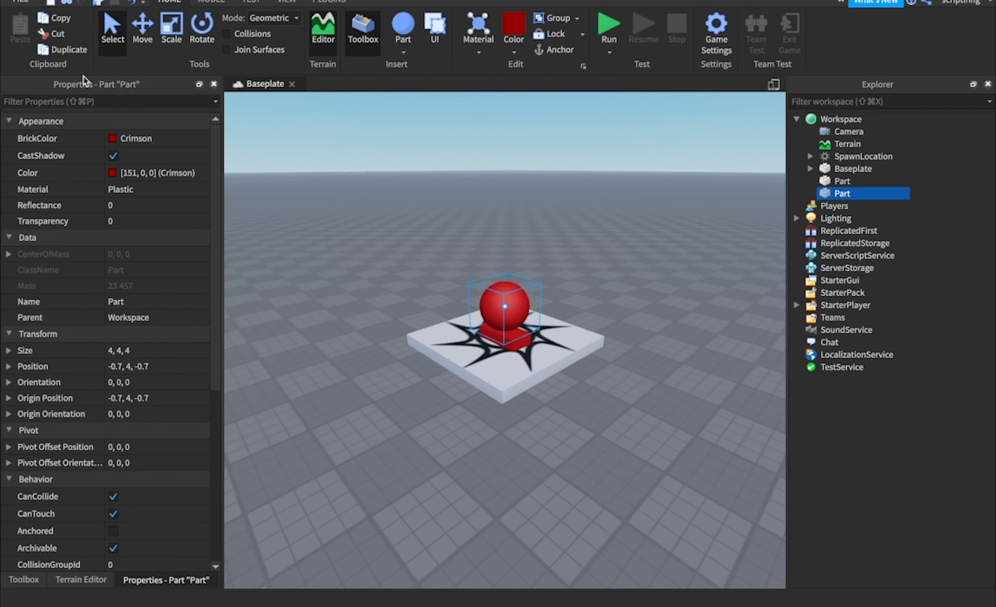
{"action": "left_click", "coordinate": [142, 28]}
{"action": "left_click_drag", "start_coordinate": [507, 212], "coordinate": [507, 116]}
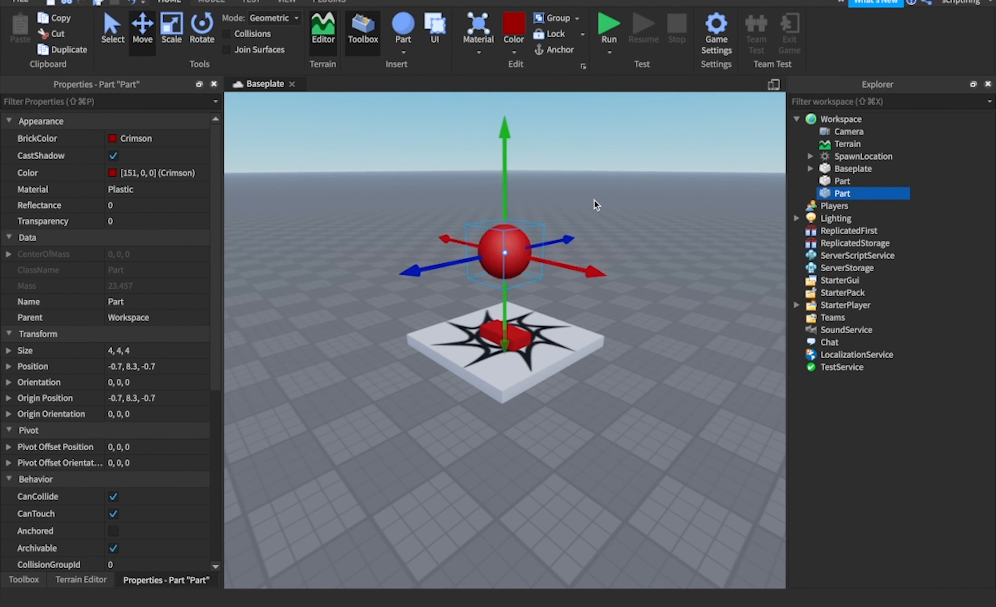
Recolour the sphere to Lily white and move it along the X axis to about 10.9
{"action": "scroll", "coordinate": [596, 203], "scroll_direction": "up", "scroll_amount": 4}
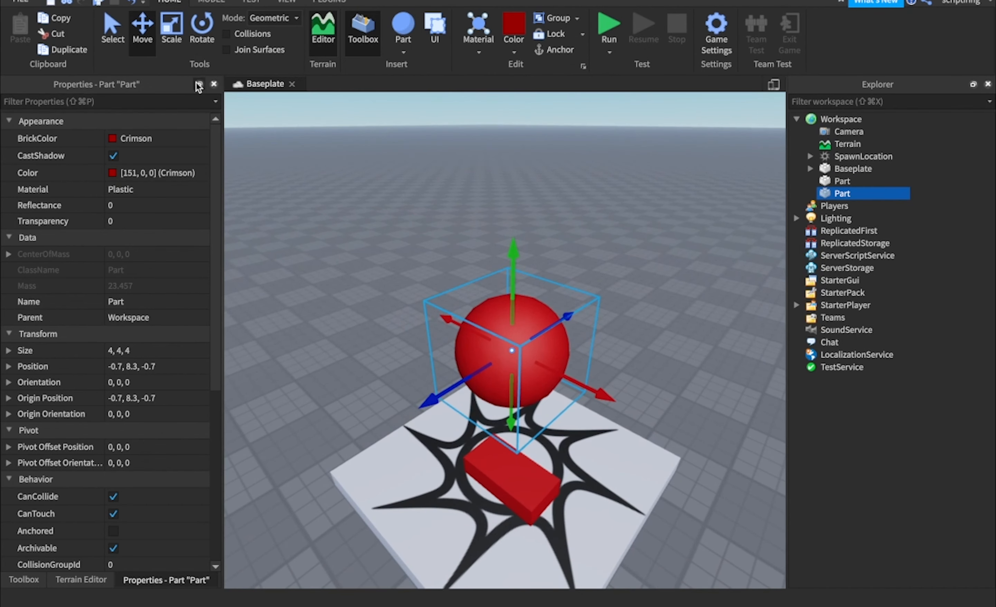
{"action": "left_click", "coordinate": [499, 183]}
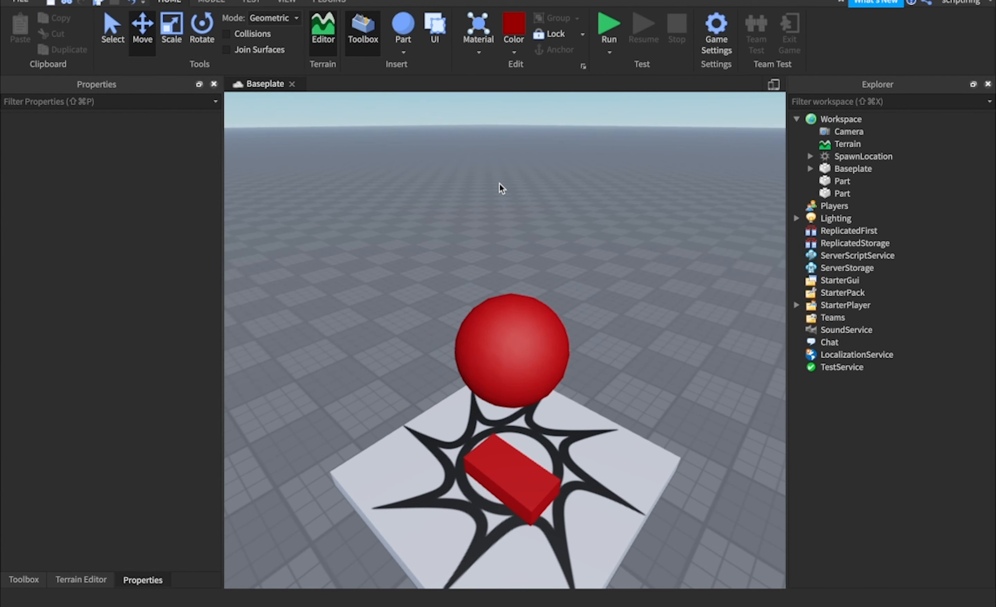
{"action": "left_click", "coordinate": [493, 344]}
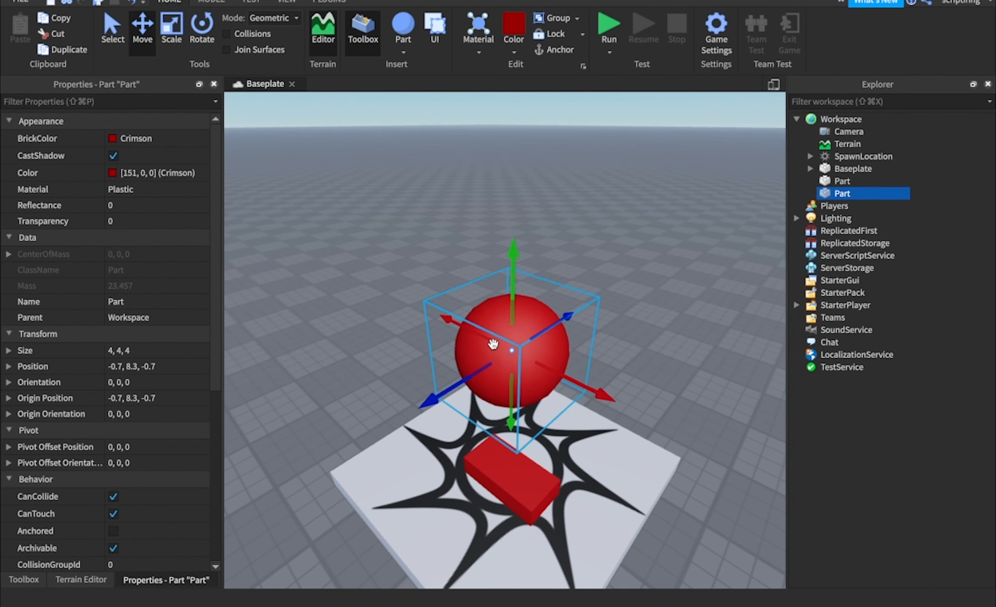
{"action": "left_click", "coordinate": [116, 138]}
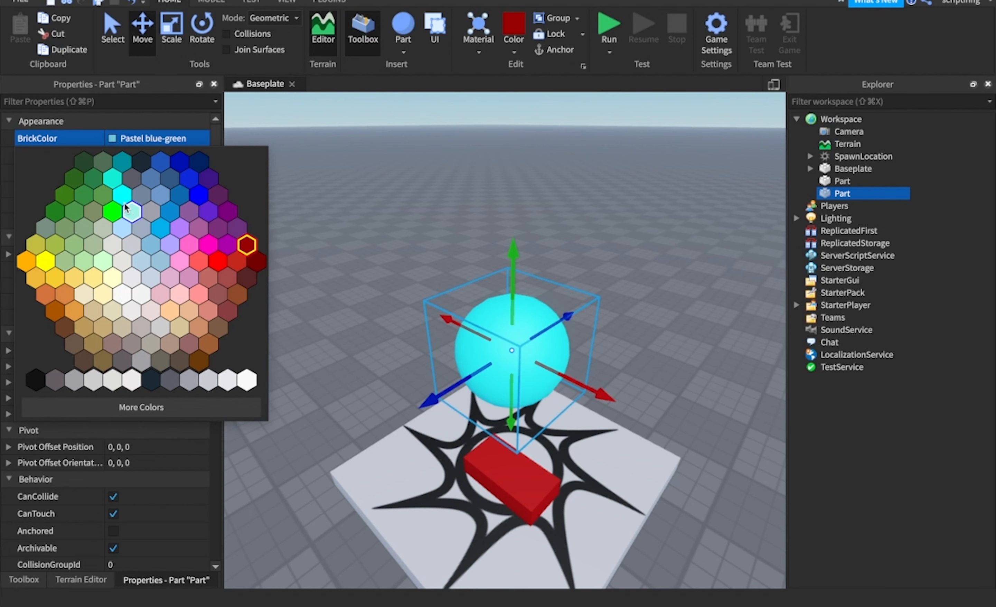
{"action": "left_click", "coordinate": [133, 380]}
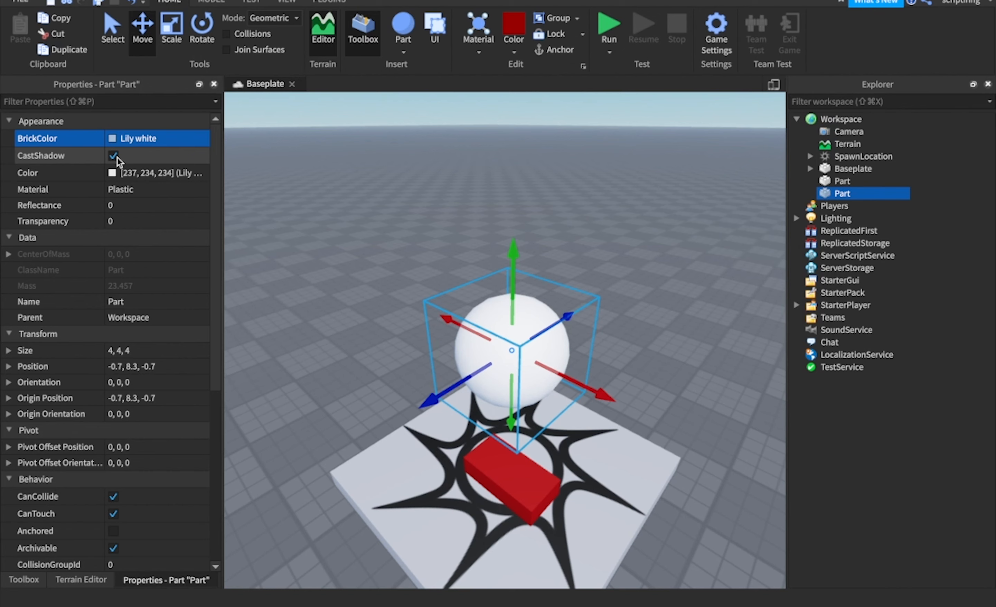
{"action": "left_click_drag", "start_coordinate": [548, 370], "coordinate": [364, 294]}
Set the Edit Quality Level to Level 21 in the Studio rendering settings
{"action": "left_click", "coordinate": [25, 2]}
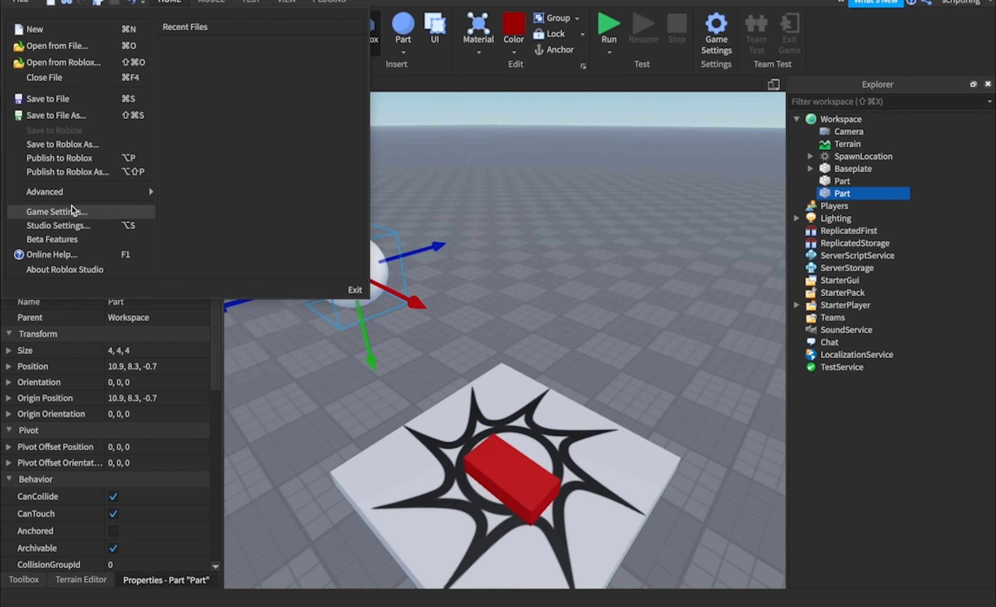
{"action": "left_click", "coordinate": [76, 226]}
{"action": "left_click", "coordinate": [766, 368]}
{"action": "left_click", "coordinate": [766, 368]}
{"action": "scroll", "coordinate": [675, 472], "scroll_direction": "down", "scroll_amount": 4}
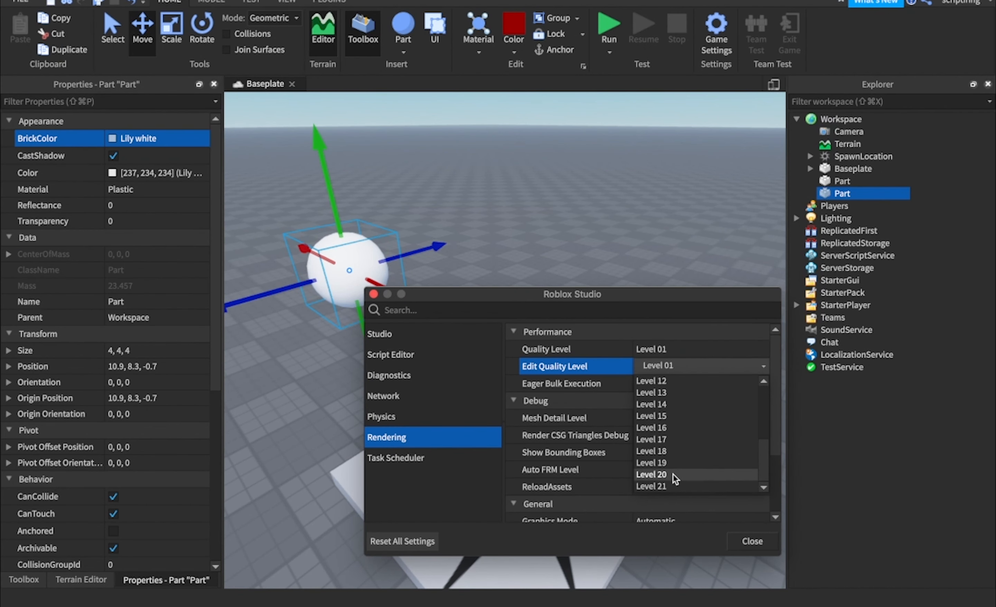
{"action": "left_click", "coordinate": [659, 486]}
{"action": "left_click", "coordinate": [752, 542]}
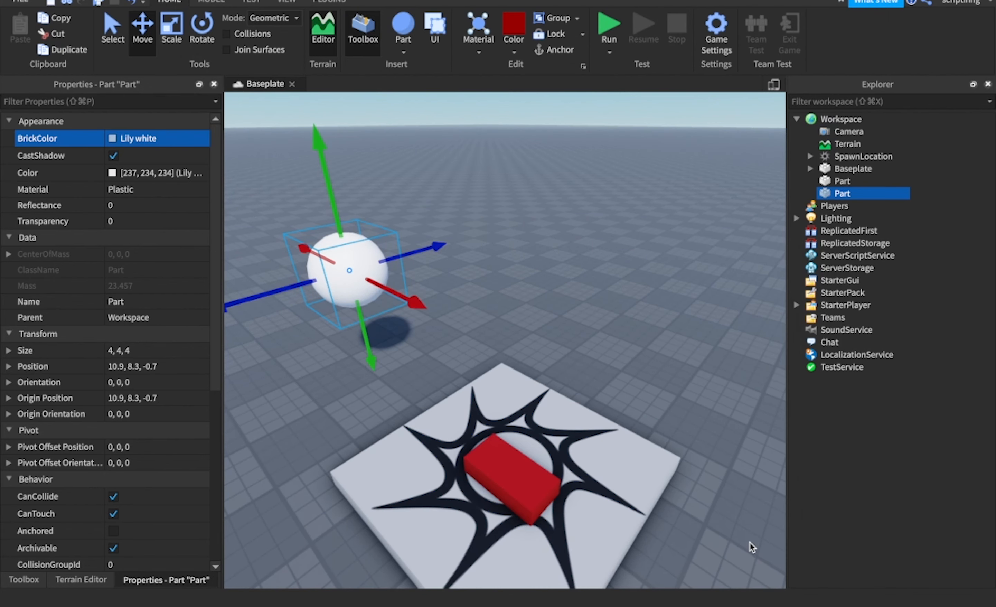
Switch the sphere's CastShadow property off and back on
{"action": "left_click", "coordinate": [551, 343]}
{"action": "right_click_drag", "start_coordinate": [551, 345], "coordinate": [552, 345]}
{"action": "key", "text": "w"}
{"action": "left_click", "coordinate": [434, 294]}
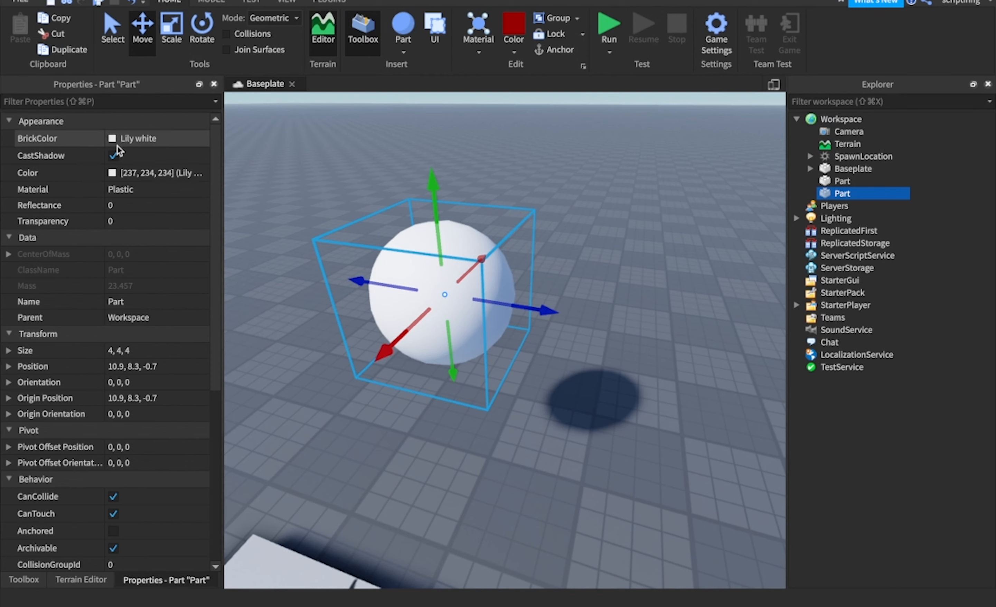
{"action": "left_click", "coordinate": [113, 155]}
{"action": "left_click", "coordinate": [114, 155]}
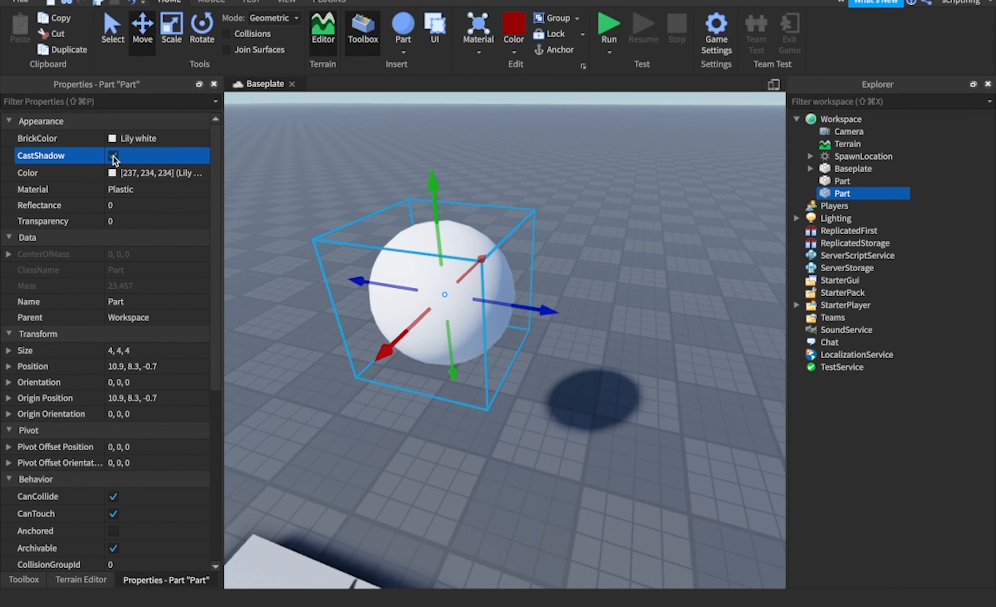
{"action": "left_click", "coordinate": [111, 173]}
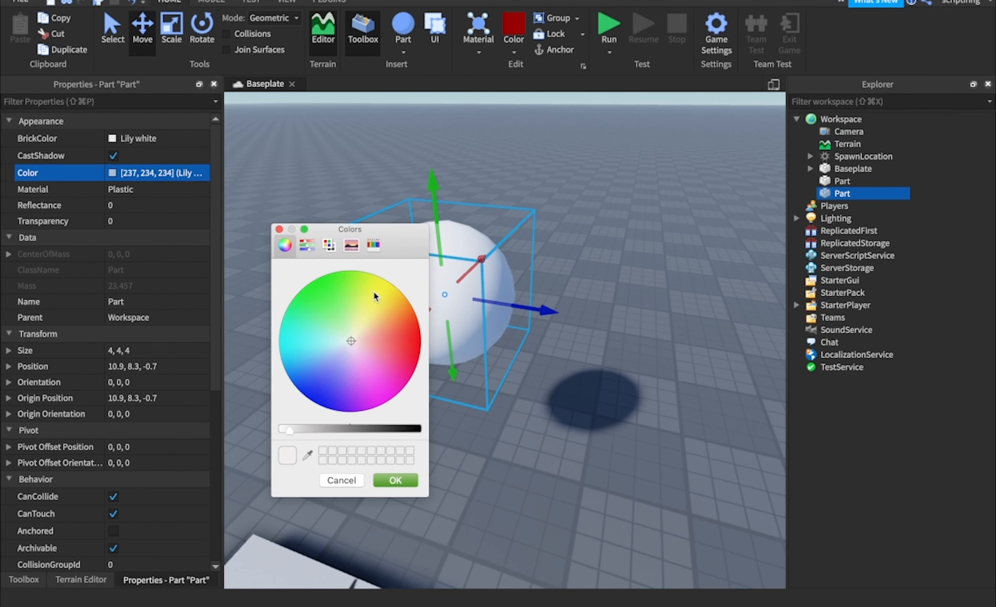
{"action": "left_click_drag", "start_coordinate": [350, 336], "coordinate": [337, 363]}
{"action": "left_click", "coordinate": [341, 479]}
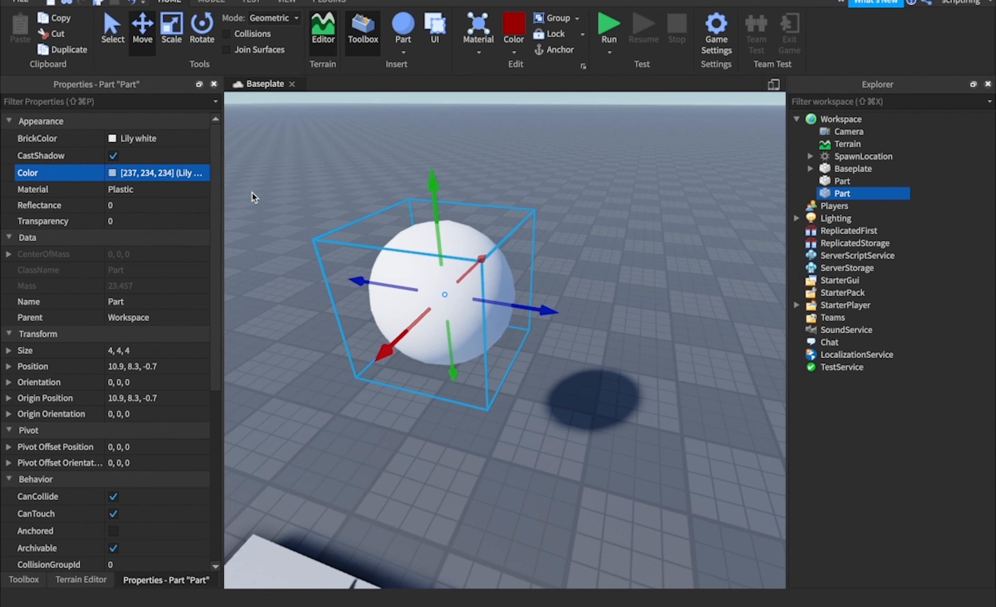
Set the sphere's material to Marble and its Reflectance to 1
{"action": "left_click", "coordinate": [202, 190]}
{"action": "left_click", "coordinate": [206, 192]}
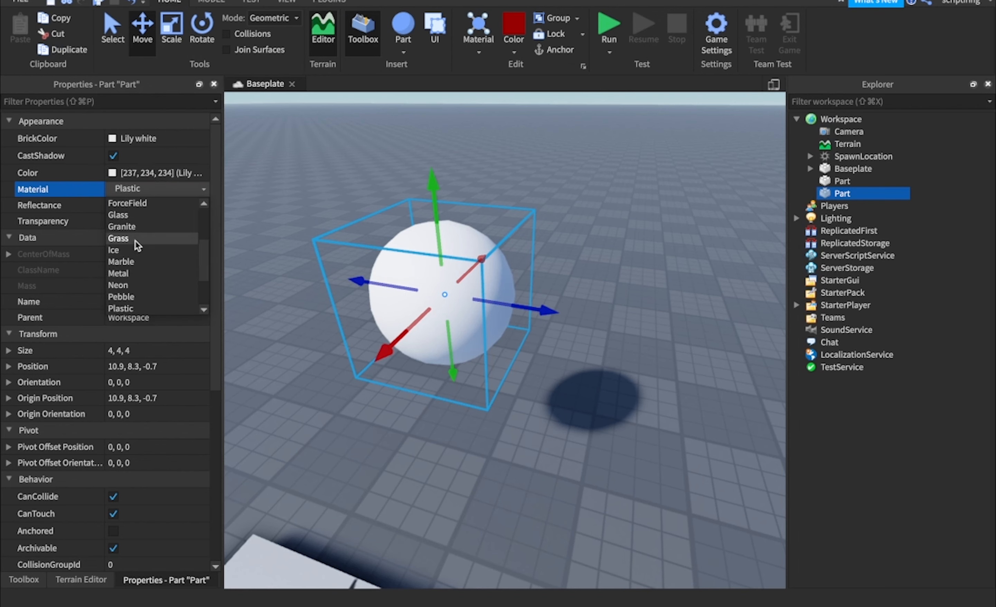
{"action": "left_click", "coordinate": [135, 261]}
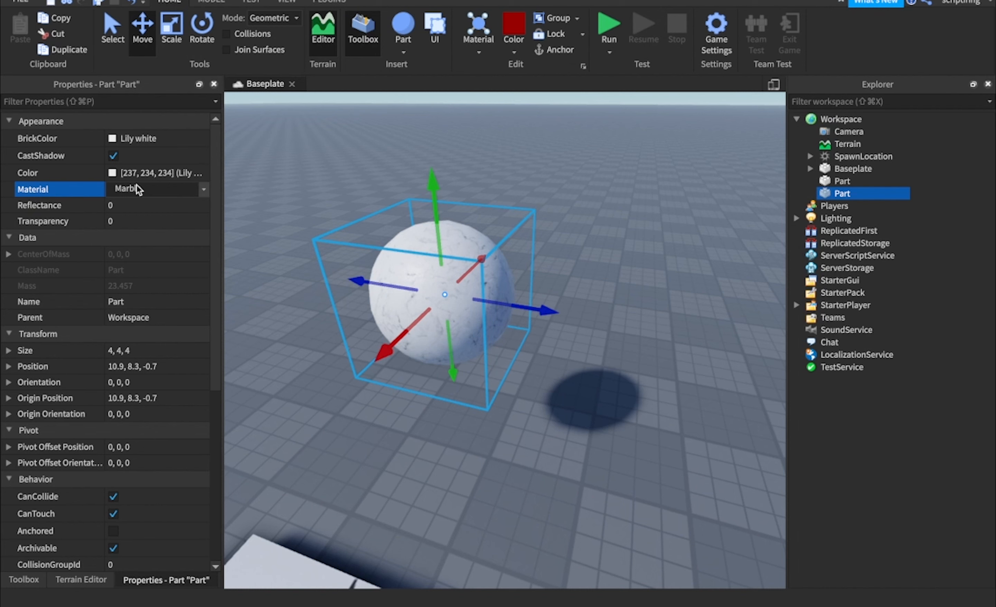
{"action": "left_click", "coordinate": [147, 199]}
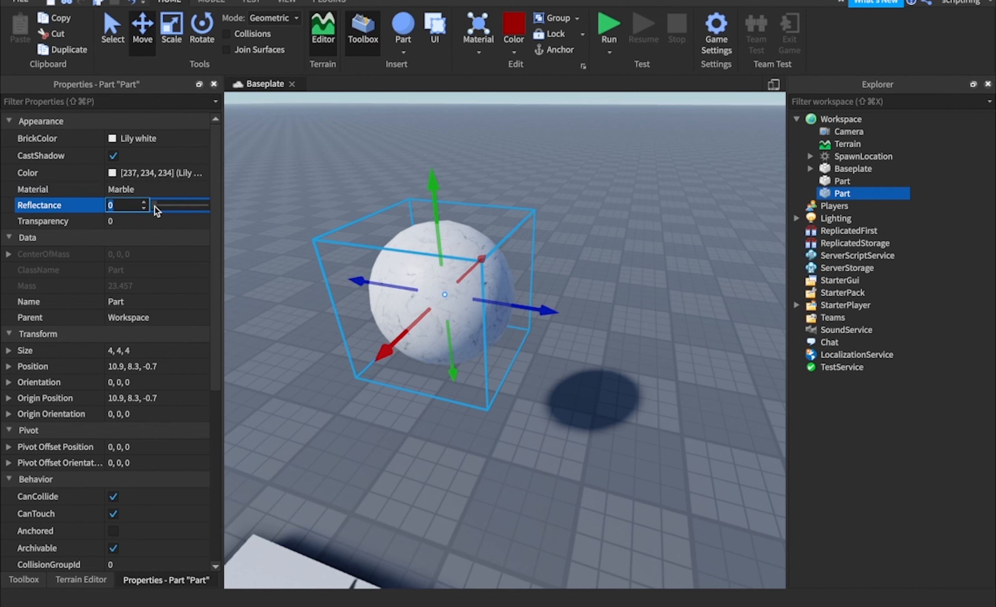
{"action": "left_click_drag", "start_coordinate": [154, 206], "coordinate": [124, 209]}
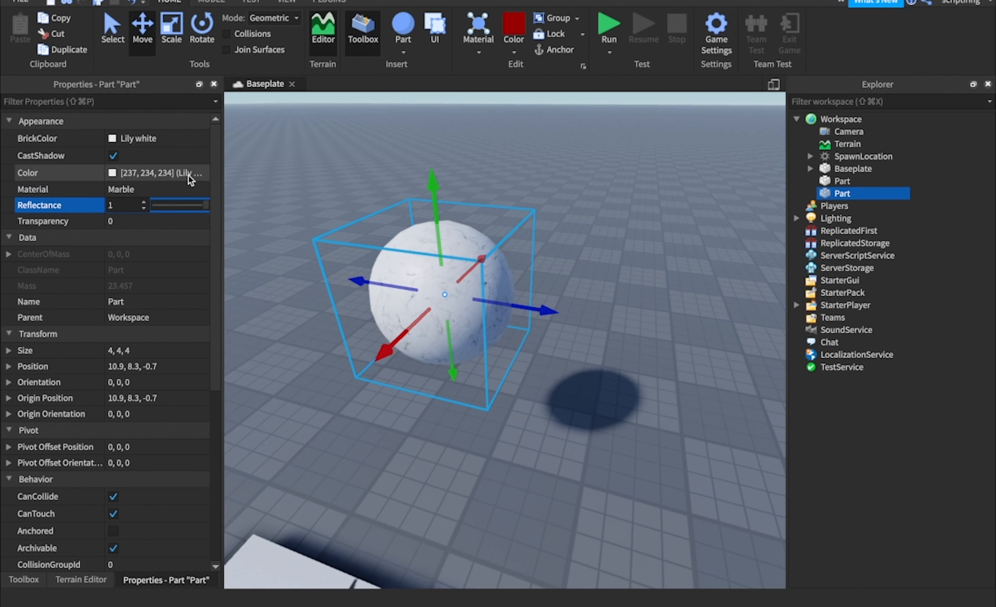
Change the sphere's material to SmoothPlastic
{"action": "left_click", "coordinate": [137, 191]}
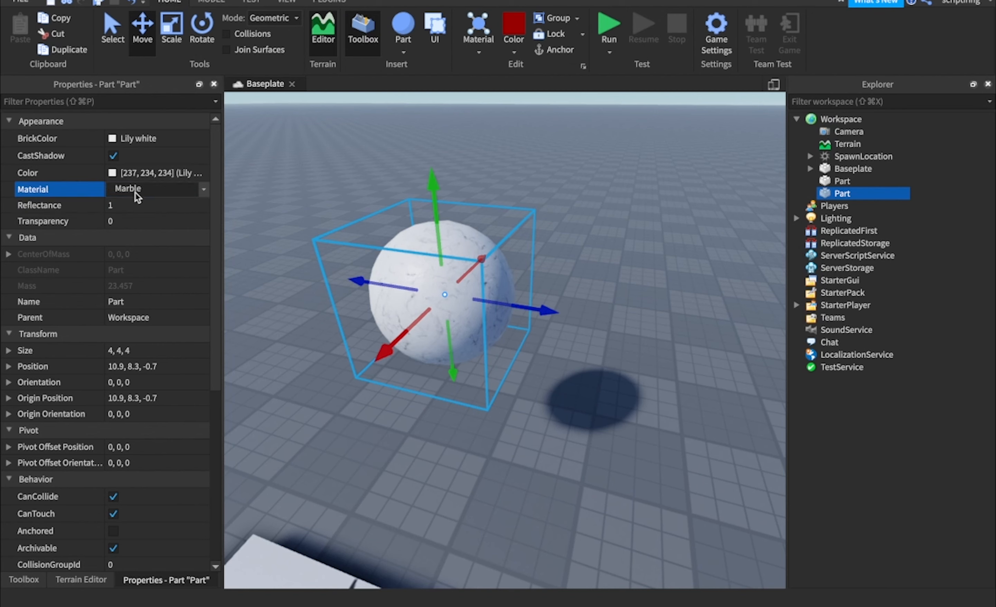
{"action": "left_click", "coordinate": [203, 190]}
{"action": "scroll", "coordinate": [199, 262], "scroll_direction": "down", "scroll_amount": 3}
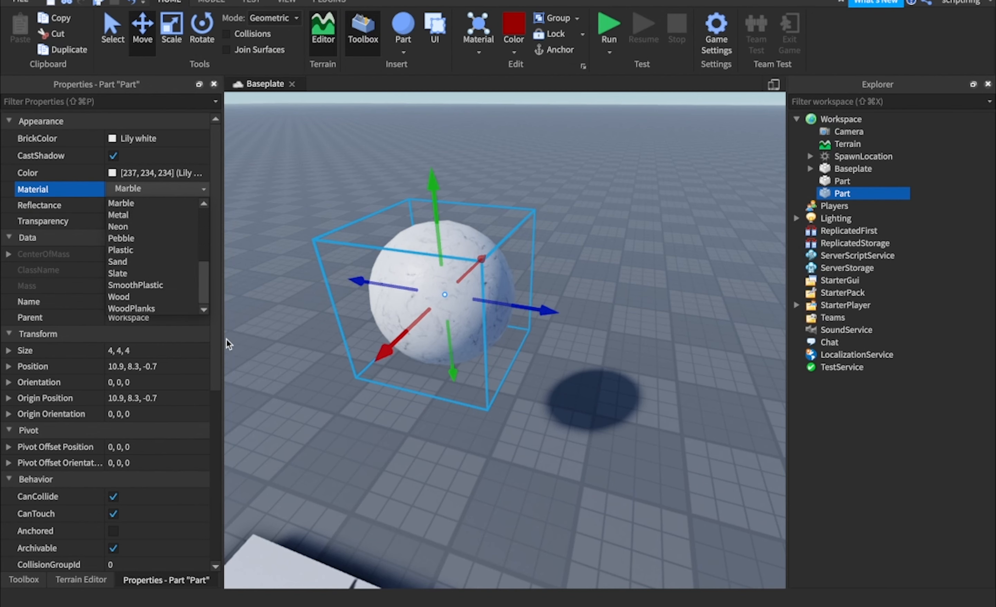
{"action": "left_click", "coordinate": [147, 278]}
Set the sphere's Reflectance to 0.7 and its Transparency to 0.75
{"action": "left_click", "coordinate": [335, 200]}
{"action": "key", "text": "a"}
{"action": "key", "text": "w"}
{"action": "right_click_drag", "start_coordinate": [335, 196], "coordinate": [334, 195]}
{"action": "key", "text": "s"}
{"action": "key", "text": "w"}
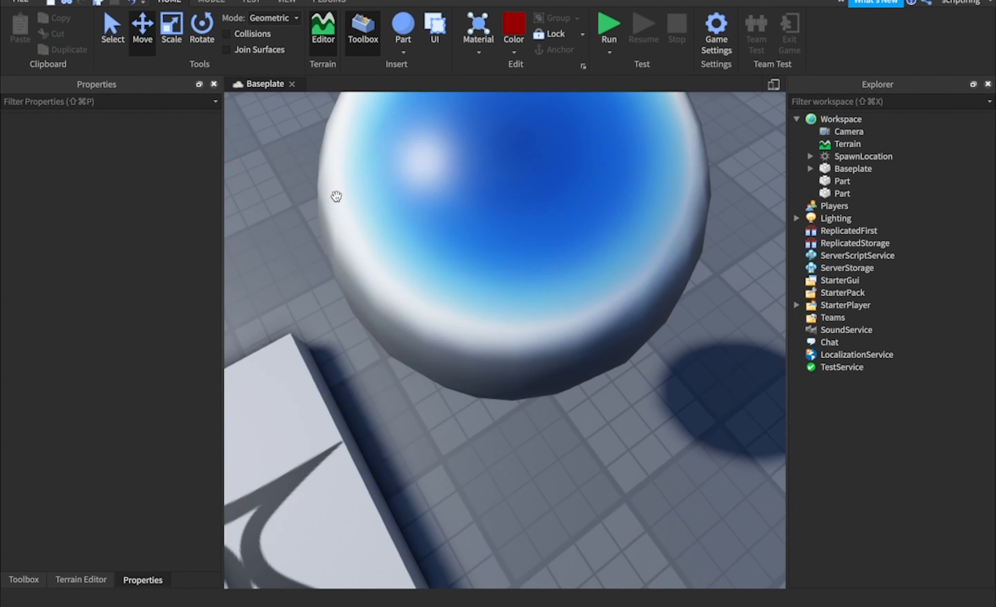
{"action": "left_click", "coordinate": [514, 218]}
{"action": "left_click", "coordinate": [139, 205]}
{"action": "mouse_move", "coordinate": [196, 209]}
{"action": "left_mouse_down"}
{"action": "mouse_move", "coordinate": [168, 205]}
{"action": "mouse_move", "coordinate": [190, 205]}
{"action": "mouse_move", "coordinate": [162, 223]}
{"action": "mouse_move", "coordinate": [192, 225]}
{"action": "left_mouse_up"}
{"action": "left_click", "coordinate": [160, 220]}
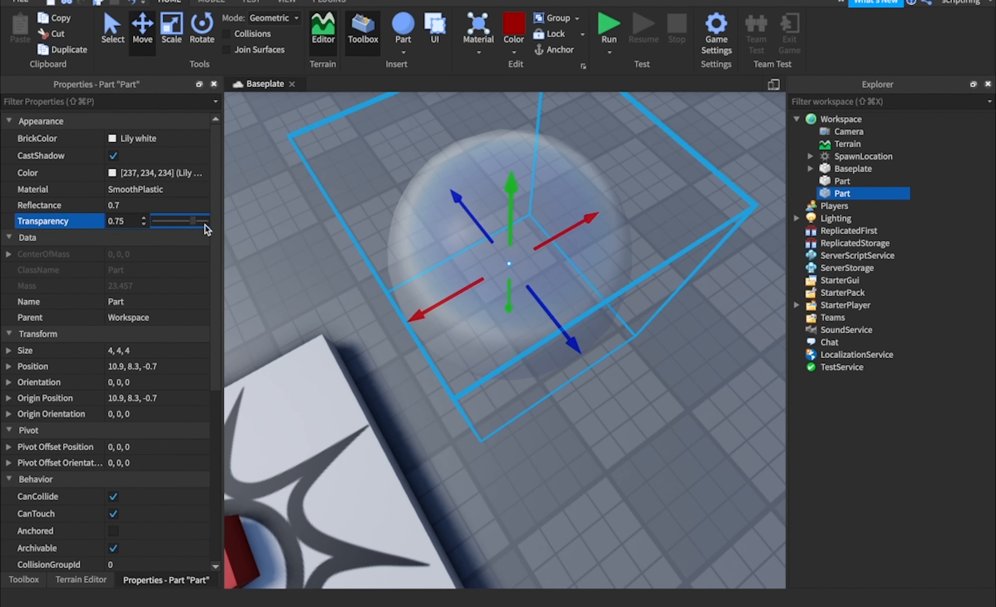
{"action": "left_click", "coordinate": [327, 240]}
{"action": "mouse_move", "coordinate": [325, 234]}
{"action": "right_mouse_down"}
{"action": "mouse_move", "coordinate": [321, 225]}
{"action": "mouse_move", "coordinate": [325, 238]}
{"action": "right_mouse_up"}
{"action": "scroll", "coordinate": [518, 292], "scroll_direction": "up", "scroll_amount": 3}
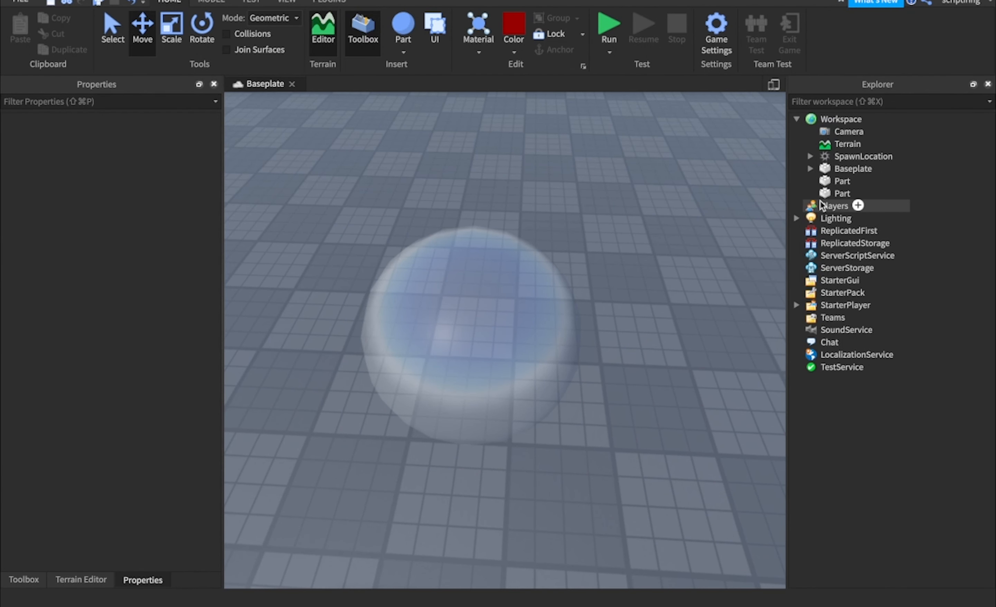
Delete the SpawnLocation from the Workspace
{"action": "left_click", "coordinate": [871, 193]}
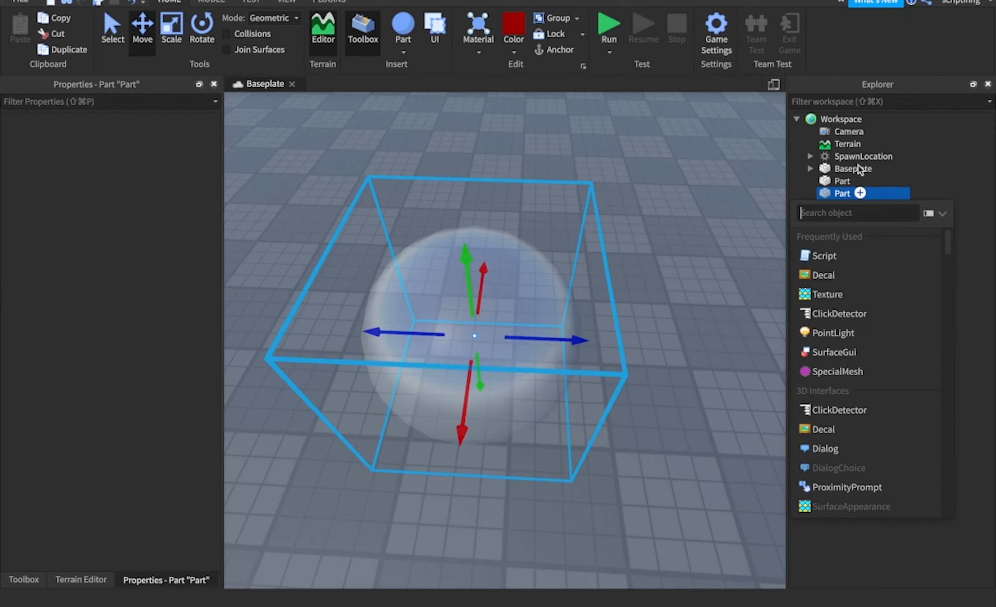
{"action": "left_click", "coordinate": [834, 156]}
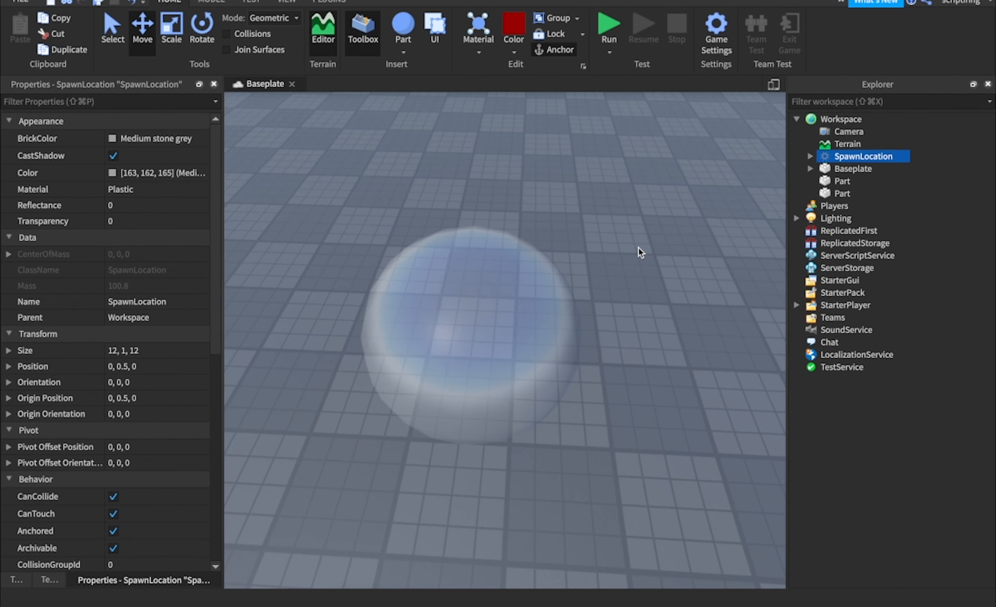
{"action": "key", "text": "f"}
{"action": "key", "text": "Delete"}
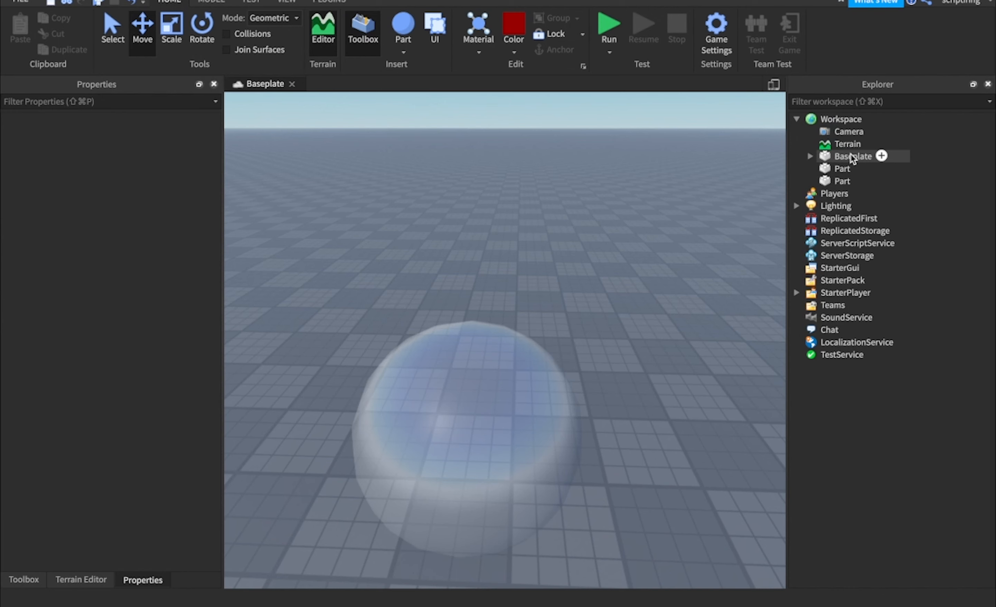
Delete the Baseplate and both inserted parts from the Workspace
{"action": "left_click", "coordinate": [852, 158], "text": "shift"}
{"action": "left_click", "coordinate": [842, 169], "text": "shift"}
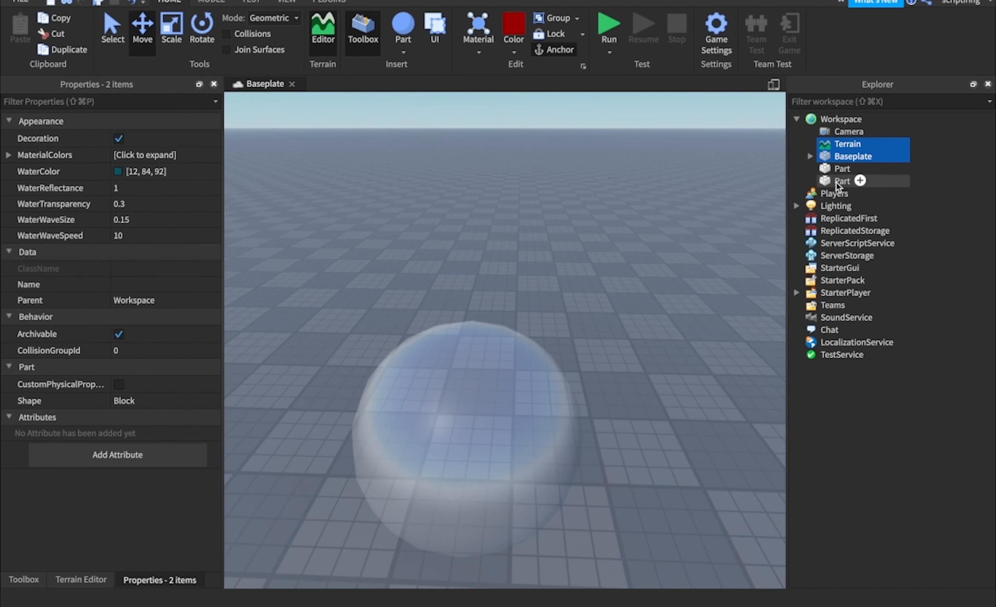
{"action": "left_click", "coordinate": [837, 182], "text": "shift"}
{"action": "left_click", "coordinate": [858, 157]}
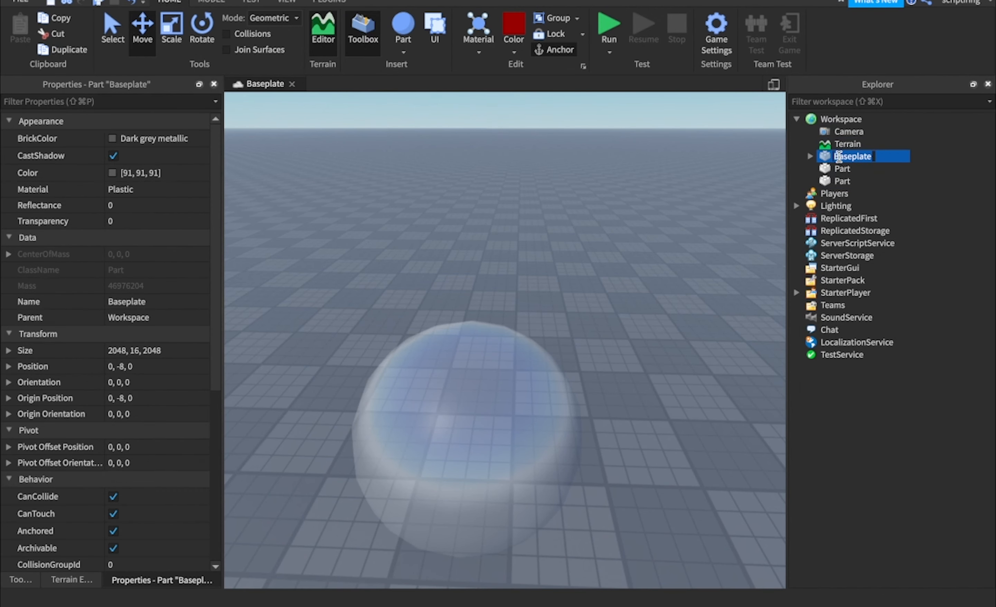
{"action": "left_click", "coordinate": [835, 182], "text": "shift"}
{"action": "key", "text": "Delete"}
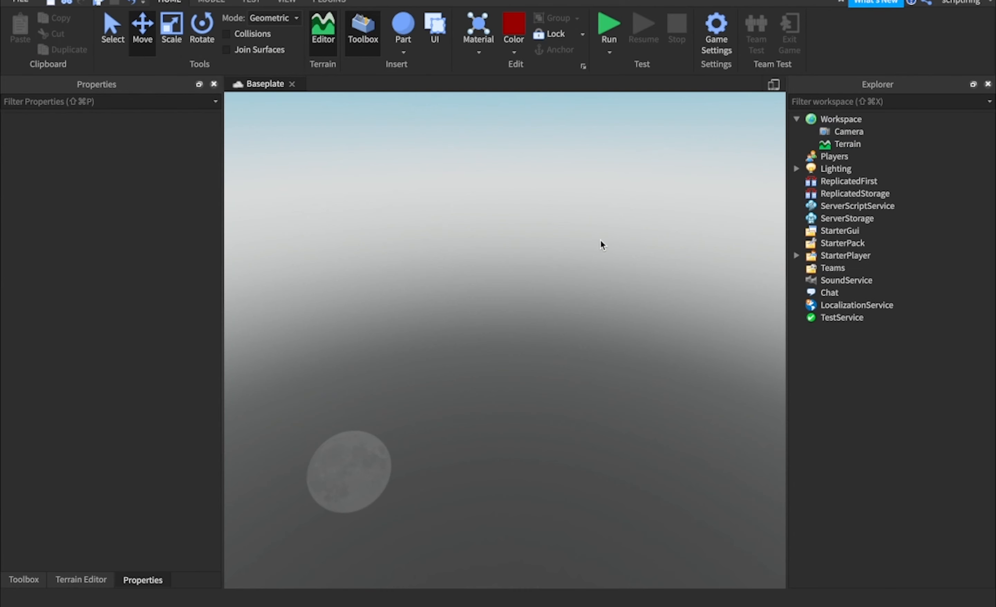
Undo the deletion of the Baseplate and both inserted parts
{"action": "key", "text": "super+z"}
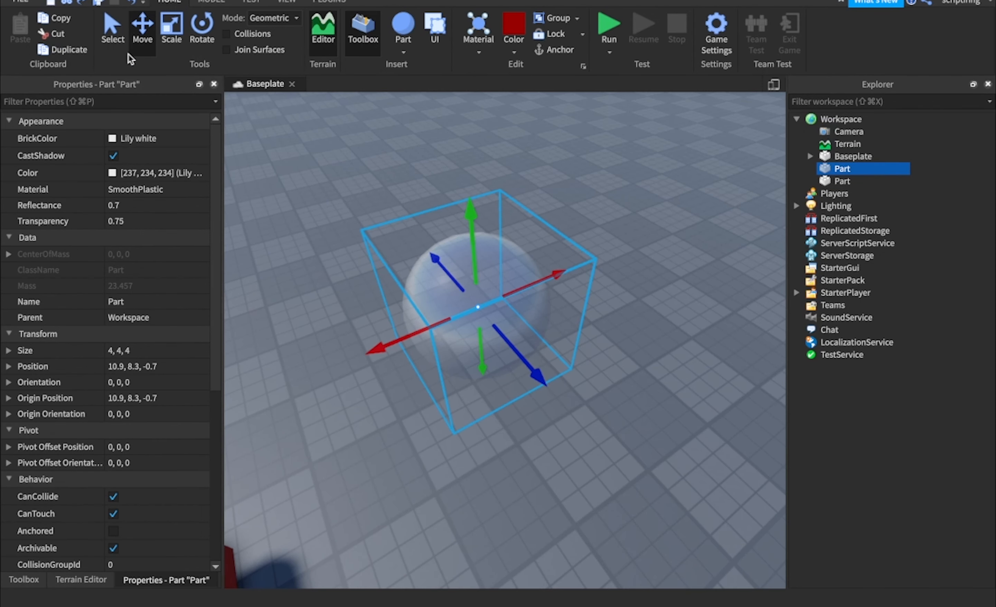
{"action": "left_click", "coordinate": [103, 27]}
{"action": "left_click_drag", "start_coordinate": [474, 309], "coordinate": [470, 381]}
{"action": "key", "text": "super+z"}
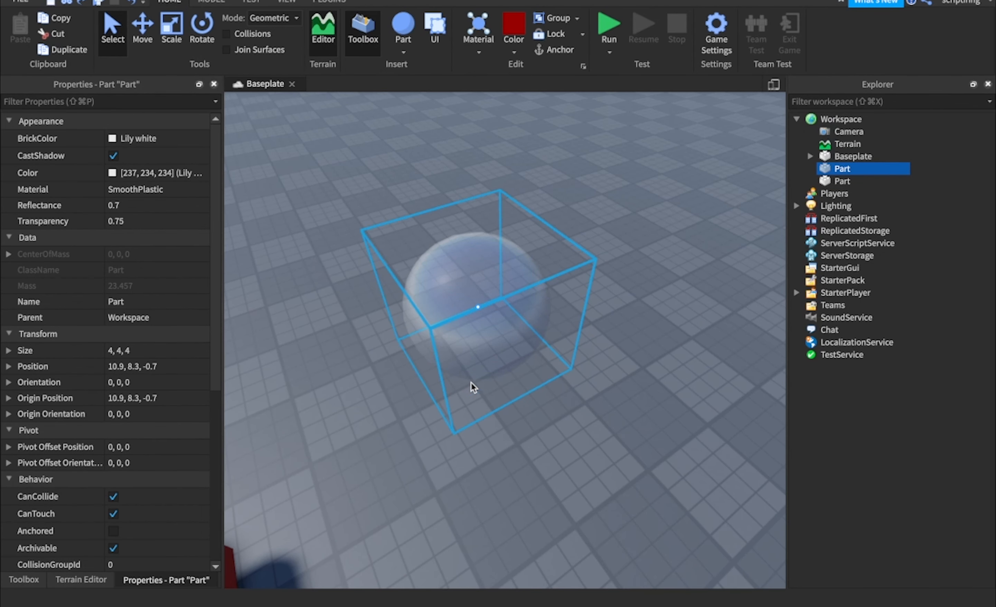
Move the sphere along the X axis to about X 8.2 and scale it down to about 3.3 studs
{"action": "left_click", "coordinate": [138, 41]}
{"action": "left_click_drag", "start_coordinate": [440, 348], "coordinate": [341, 390]}
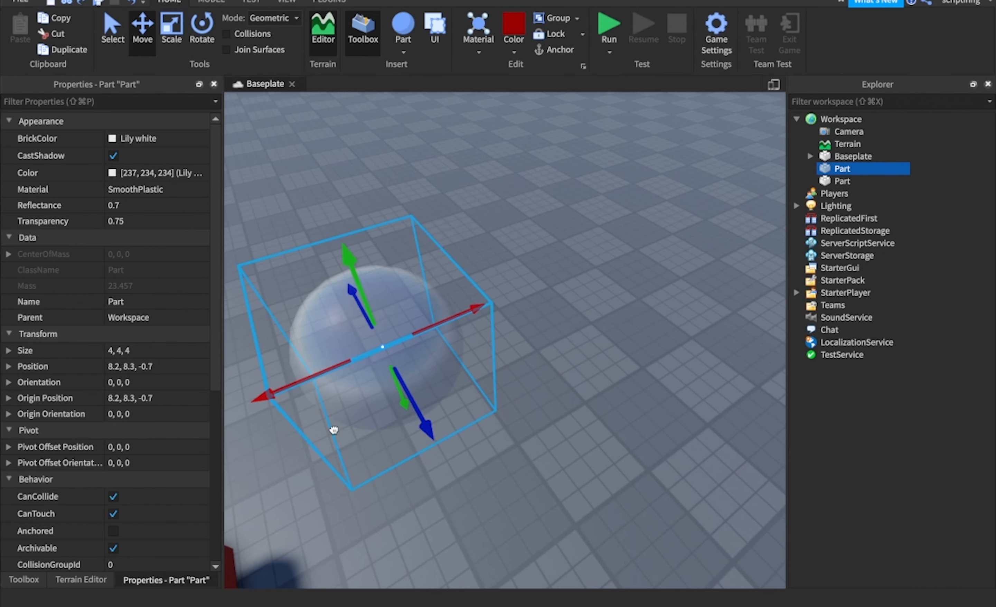
{"action": "left_click", "coordinate": [171, 29]}
{"action": "right_click_drag", "start_coordinate": [290, 131], "coordinate": [509, 282]}
{"action": "left_click_drag", "start_coordinate": [447, 299], "coordinate": [412, 327]}
Try the Rotate tool on the sphere
{"action": "key", "text": "super+4"}
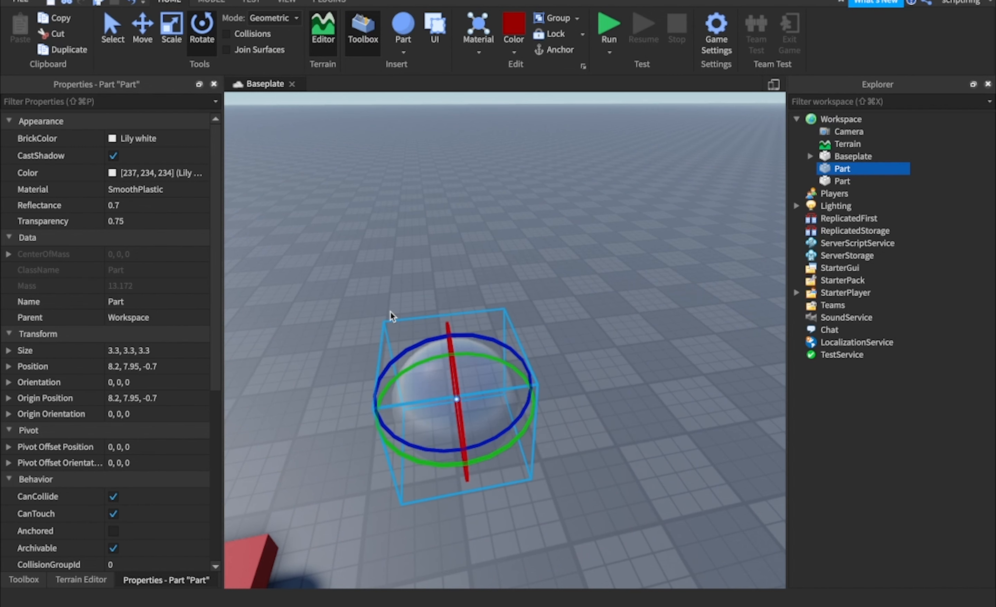
{"action": "mouse_move", "coordinate": [426, 469]}
{"action": "left_mouse_down"}
{"action": "mouse_move", "coordinate": [407, 238]}
{"action": "mouse_move", "coordinate": [329, 406]}
{"action": "mouse_move", "coordinate": [429, 461]}
{"action": "mouse_move", "coordinate": [426, 468]}
{"action": "left_mouse_up"}
Anchor the sphere, and run and stop the simulation twice to test it
{"action": "left_click", "coordinate": [553, 51]}
{"action": "left_click", "coordinate": [609, 26]}
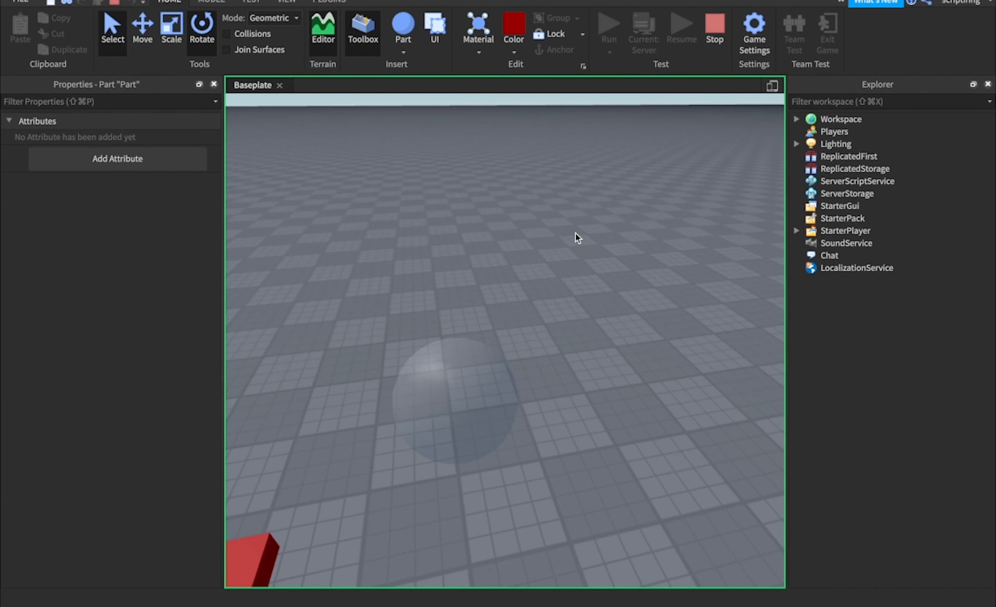
{"action": "scroll", "coordinate": [542, 340], "scroll_direction": "up", "scroll_amount": 5}
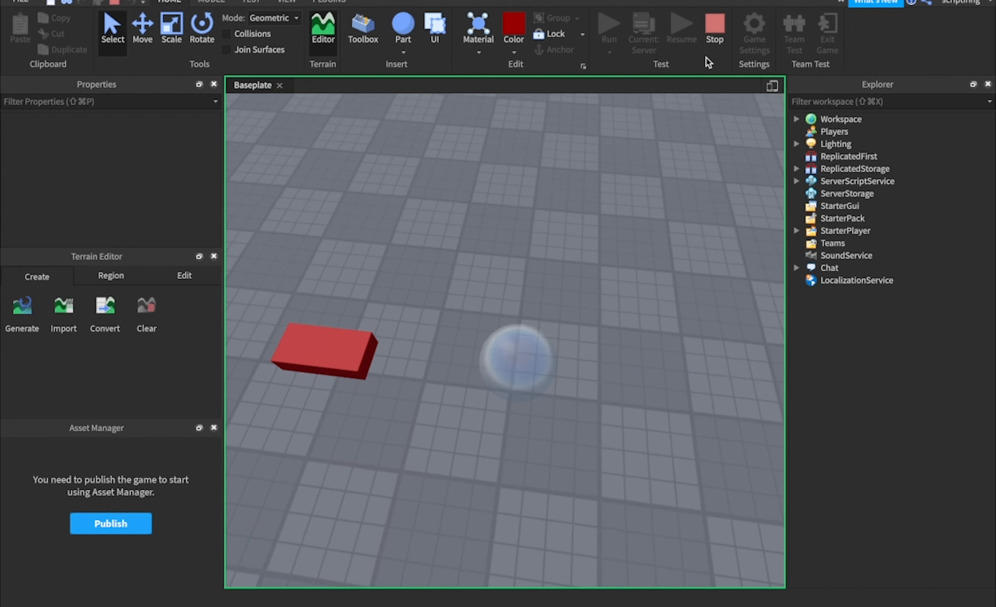
{"action": "left_click", "coordinate": [715, 26]}
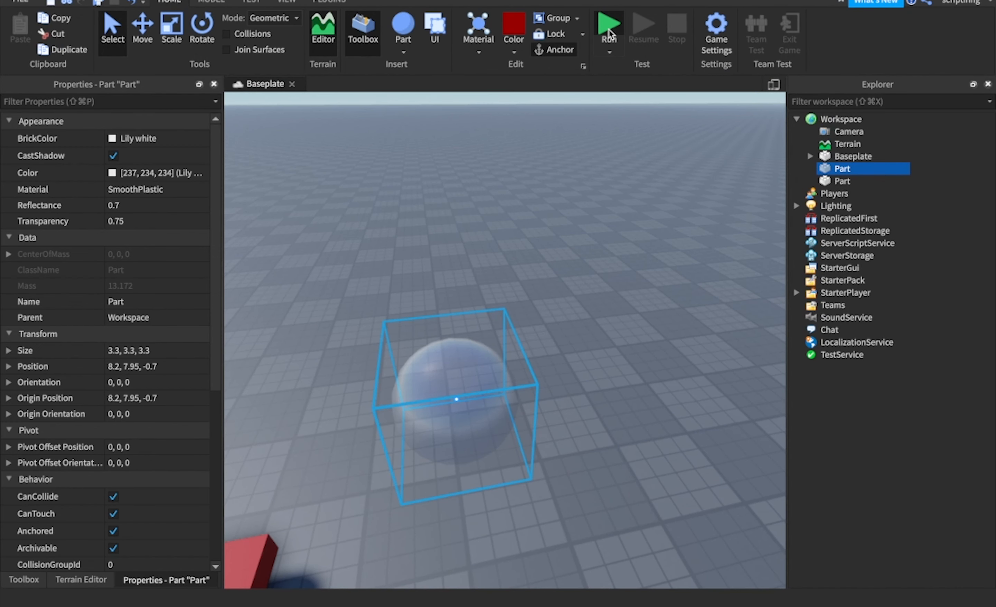
{"action": "left_click", "coordinate": [609, 32]}
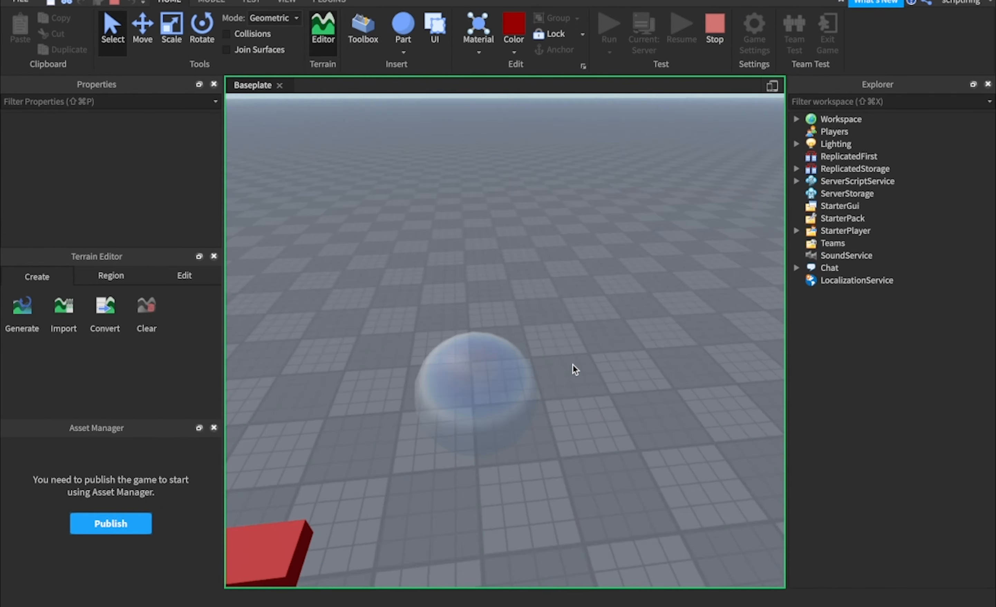
{"action": "left_click", "coordinate": [714, 33]}
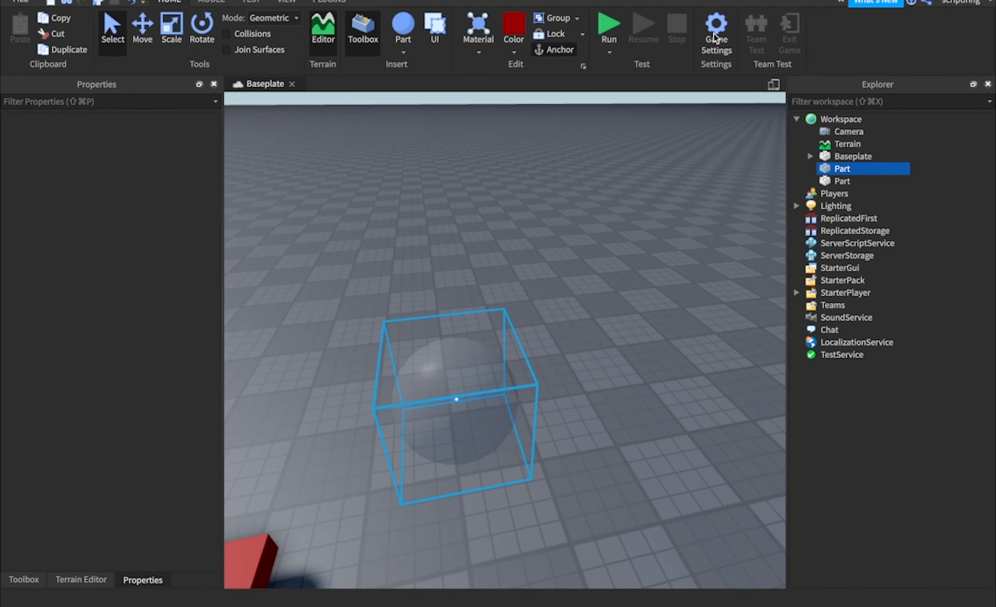
Set the rotation snap to 5° and rotate the sphere, leaving it deselected
{"action": "left_click", "coordinate": [213, 1]}
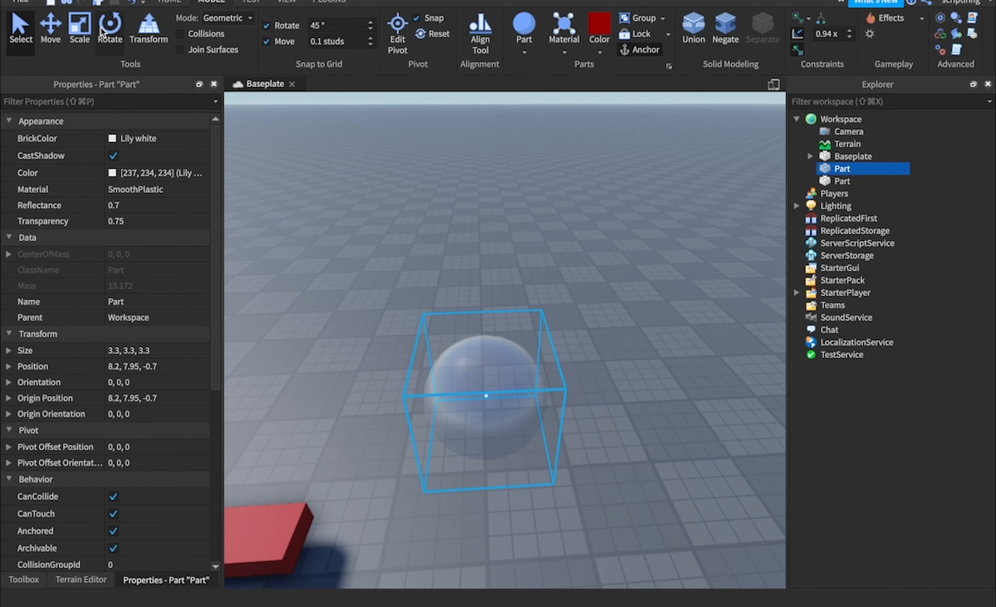
{"action": "left_click", "coordinate": [334, 24]}
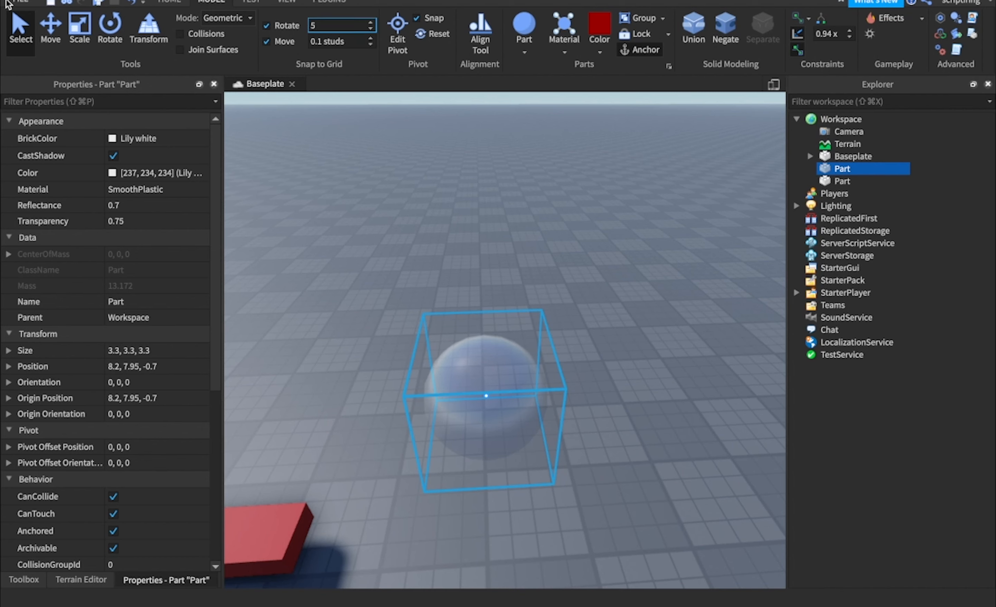
{"action": "left_click", "coordinate": [109, 25]}
{"action": "left_click_drag", "start_coordinate": [512, 449], "coordinate": [587, 329]}
{"action": "left_click", "coordinate": [600, 310]}
Set the move snap to 5 studs and reposition the sphere on the baseplate at about X 5.65, Z -10.65
{"action": "left_click", "coordinate": [339, 41]}
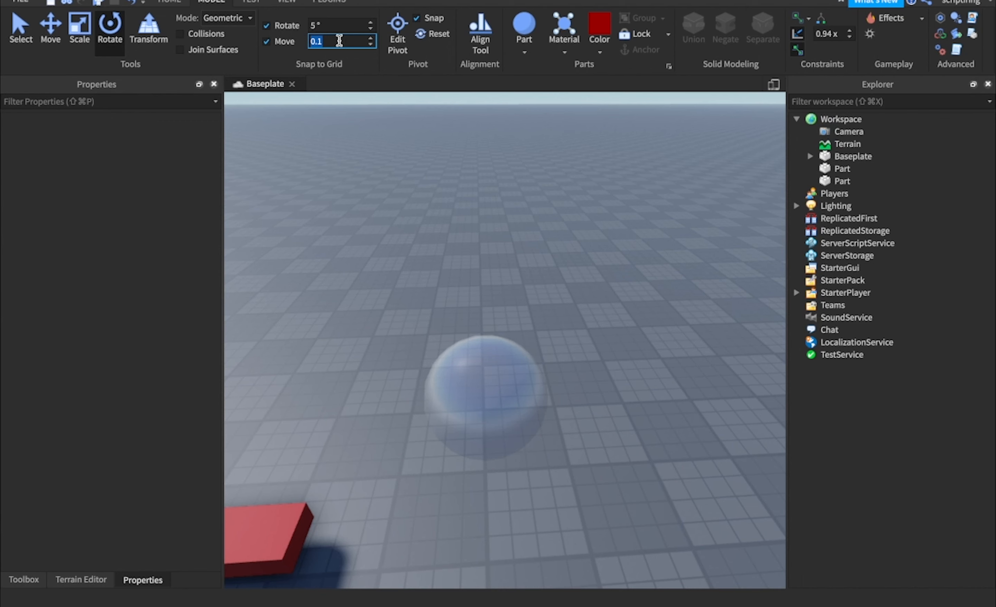
{"action": "type", "text": "5"}
{"action": "left_click", "coordinate": [475, 387]}
{"action": "mouse_move", "coordinate": [476, 387]}
{"action": "left_mouse_down"}
{"action": "mouse_move", "coordinate": [391, 362]}
{"action": "mouse_move", "coordinate": [505, 484]}
{"action": "mouse_move", "coordinate": [477, 393]}
{"action": "left_mouse_up"}
{"action": "left_click", "coordinate": [478, 392]}
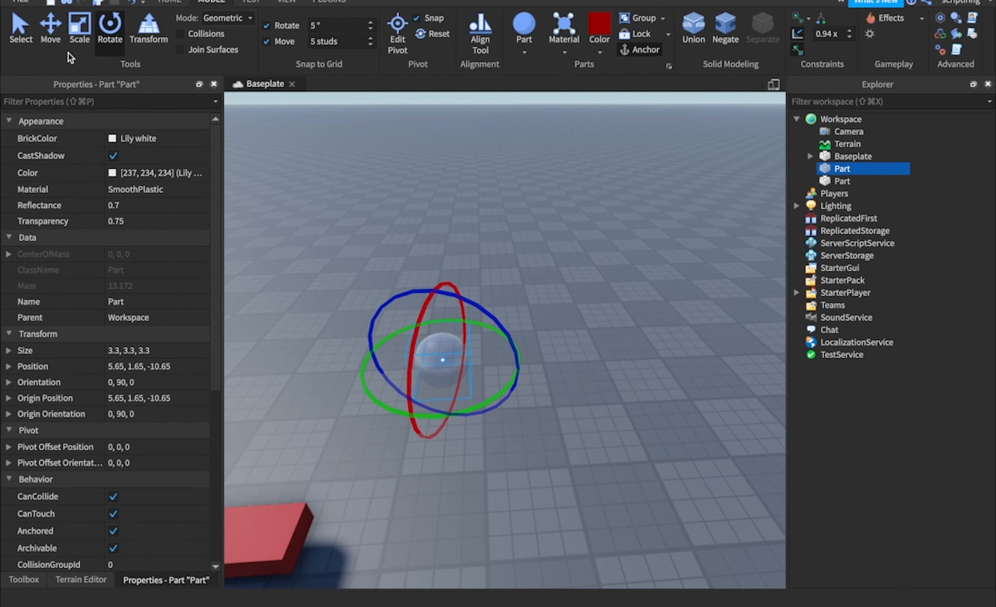
Move the sphere 5 studs along X to about X 0.65 and enlarge it to 8.3 studs
{"action": "key", "text": "super+2"}
{"action": "left_click_drag", "start_coordinate": [358, 364], "coordinate": [266, 362]}
{"action": "key", "text": "super+3"}
{"action": "left_click_drag", "start_coordinate": [342, 317], "coordinate": [331, 214]}
{"action": "left_click_drag", "start_coordinate": [331, 254], "coordinate": [332, 252]}
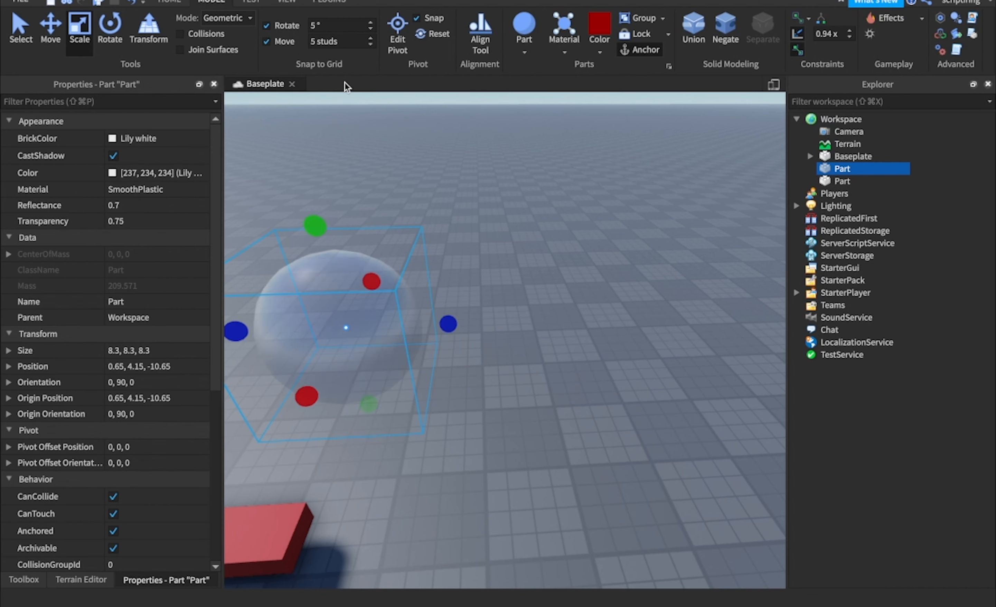
Set the move snap to 0.1 studs and, with Collisions enabled, place the sphere at about X 9.55, Z -6.05
{"action": "left_click", "coordinate": [335, 43]}
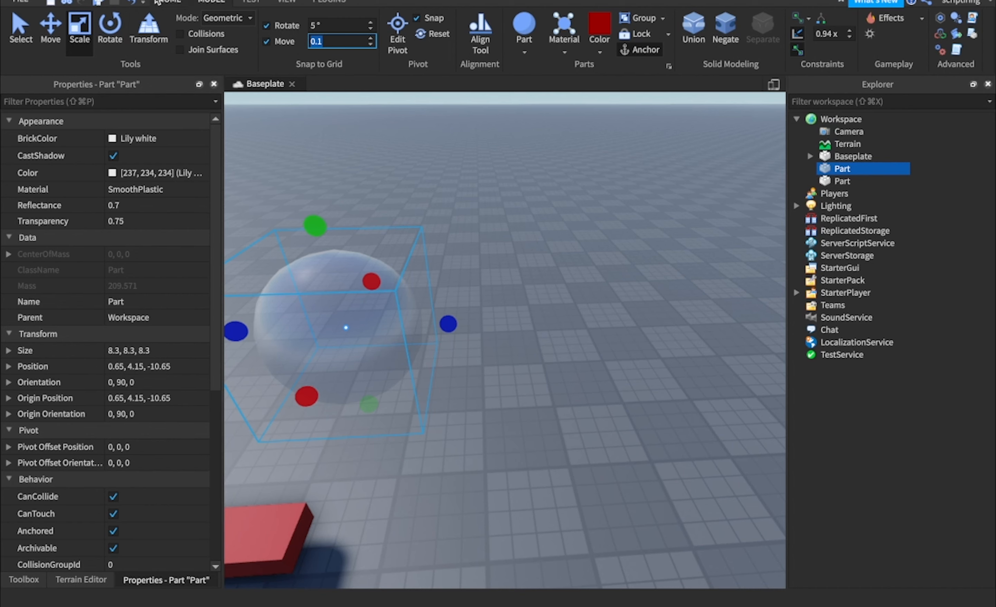
{"action": "left_click", "coordinate": [167, 3]}
{"action": "left_click_drag", "start_coordinate": [384, 297], "coordinate": [542, 501]}
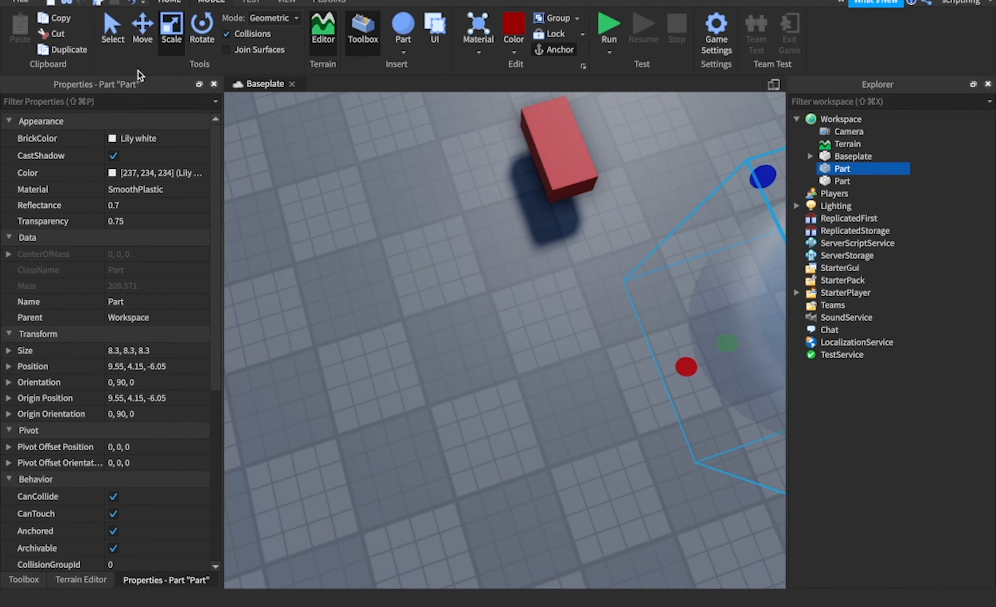
Move the sphere toward the red part to about X -0.95, turn Collisions off, and shift it to about Z -8.05
{"action": "left_click", "coordinate": [143, 29]}
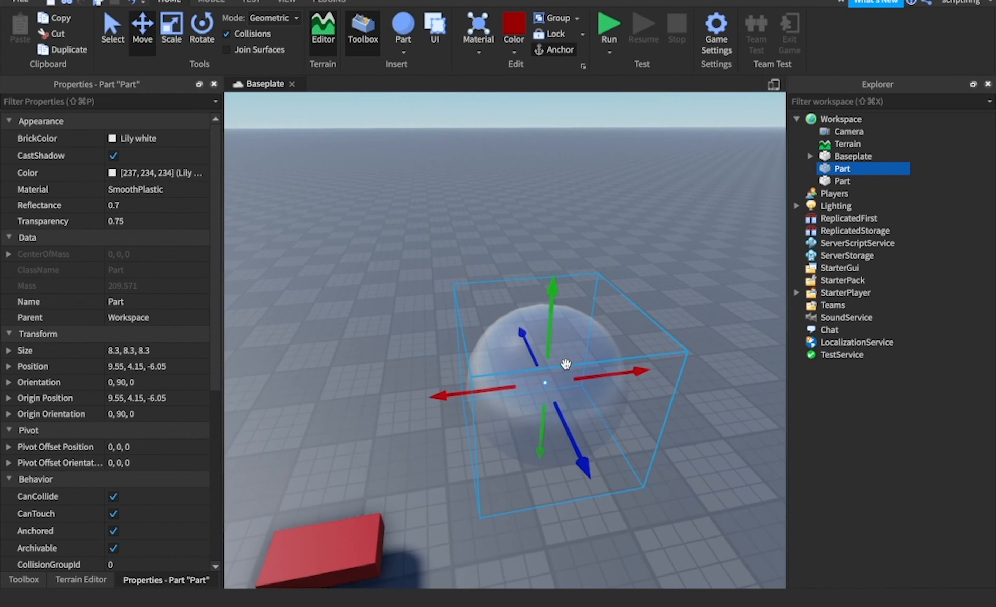
{"action": "right_click_drag", "start_coordinate": [565, 363], "coordinate": [551, 378]}
{"action": "left_click", "coordinate": [513, 380]}
{"action": "left_click_drag", "start_coordinate": [644, 402], "coordinate": [434, 530]}
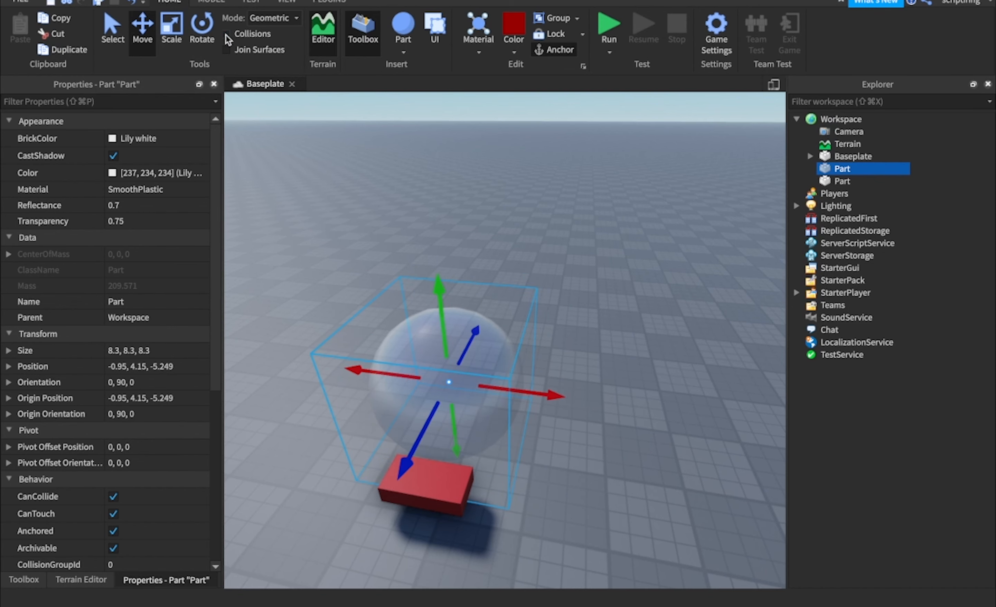
{"action": "right_click_drag", "start_coordinate": [450, 180], "coordinate": [553, 158]}
{"action": "left_click_drag", "start_coordinate": [527, 269], "coordinate": [573, 269]}
Set the Edit Quality Level to Level 01 in the Studio rendering settings
{"action": "left_click", "coordinate": [20, 2]}
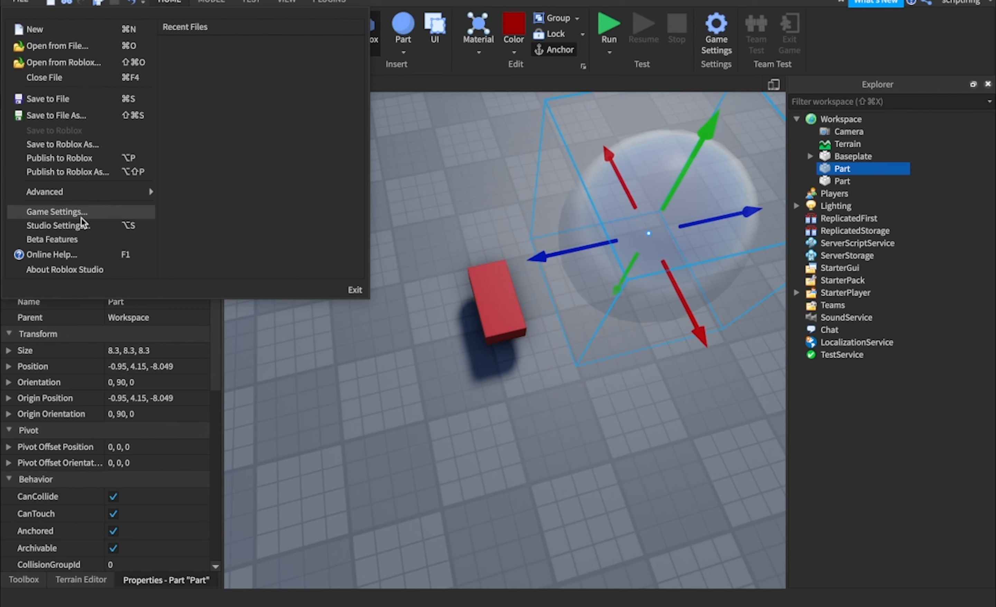
{"action": "left_click", "coordinate": [68, 227]}
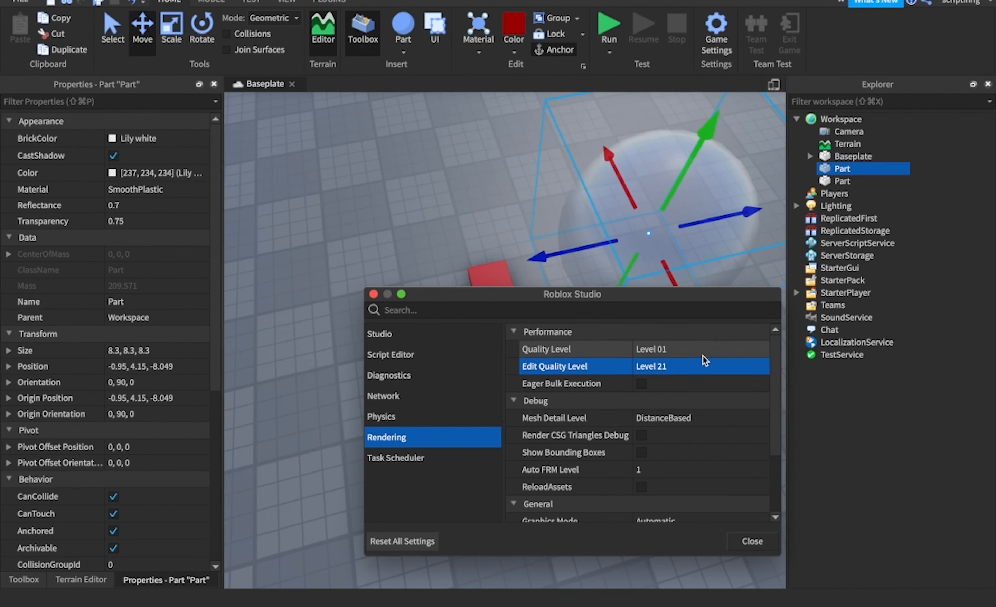
{"action": "left_click", "coordinate": [751, 368]}
{"action": "left_click", "coordinate": [762, 367]}
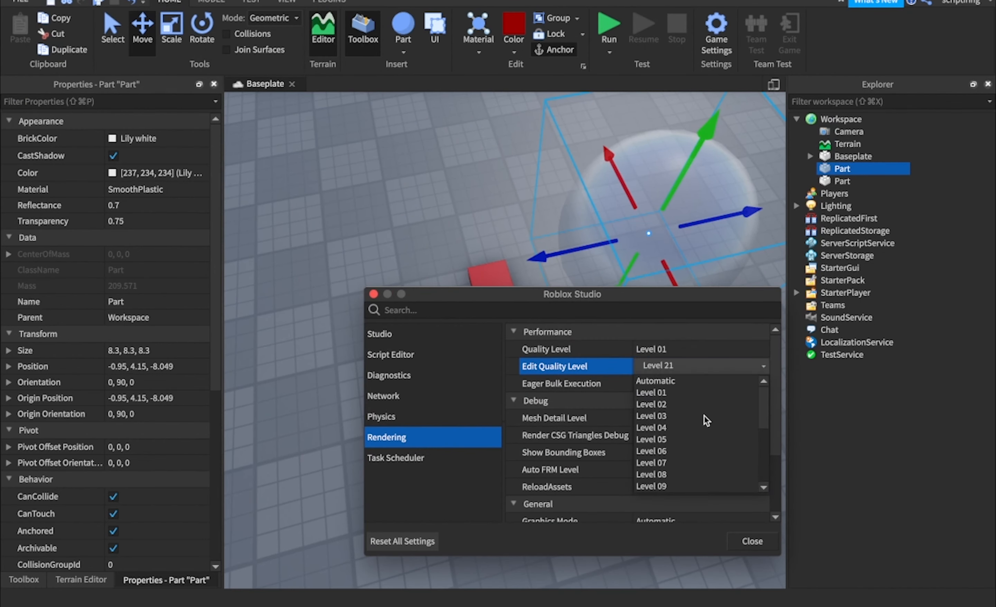
{"action": "left_click", "coordinate": [713, 393]}
{"action": "left_click", "coordinate": [748, 542]}
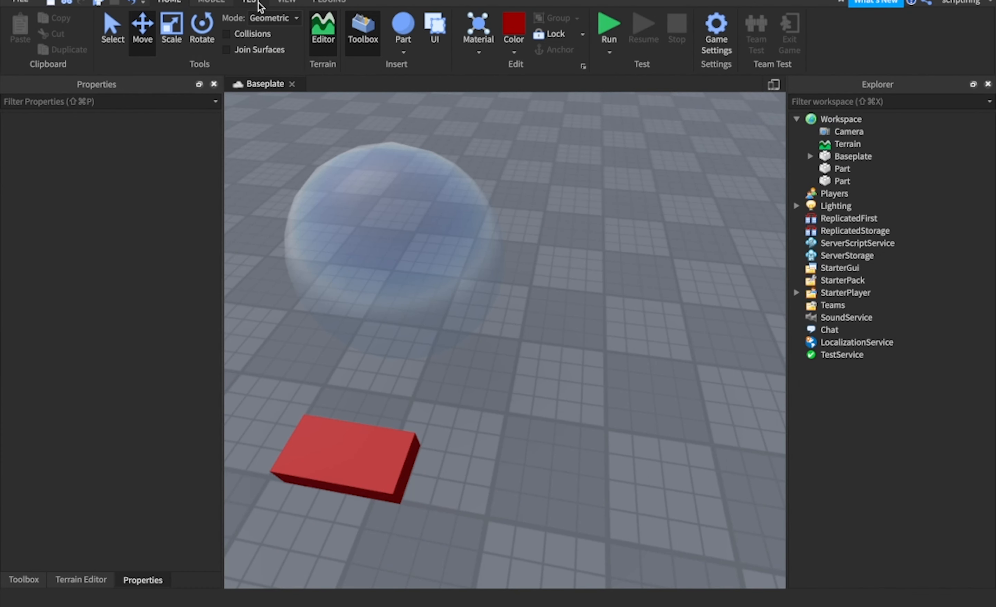
{"action": "left_click", "coordinate": [257, 3]}
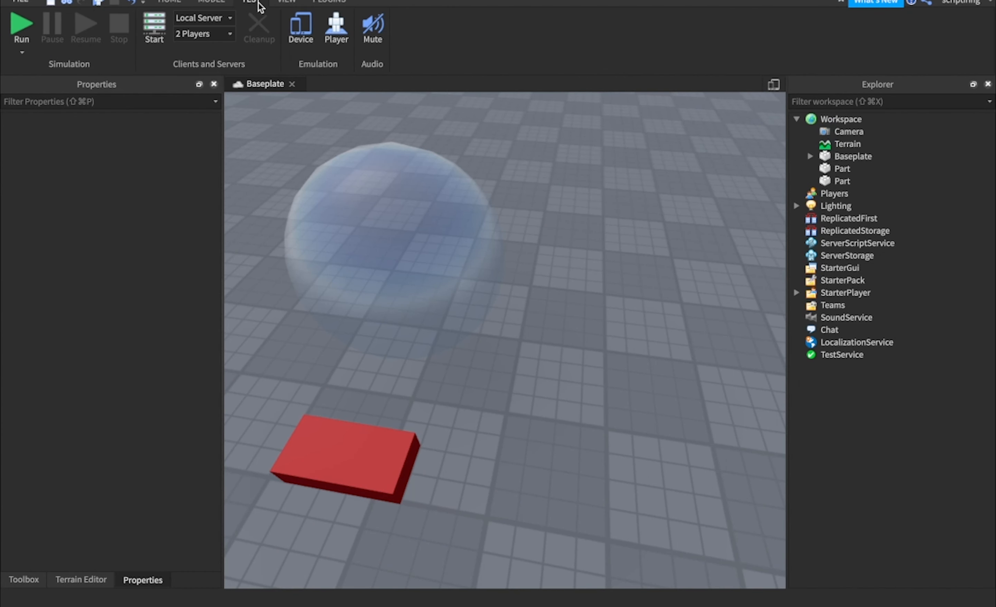
{"action": "left_click", "coordinate": [20, 52]}
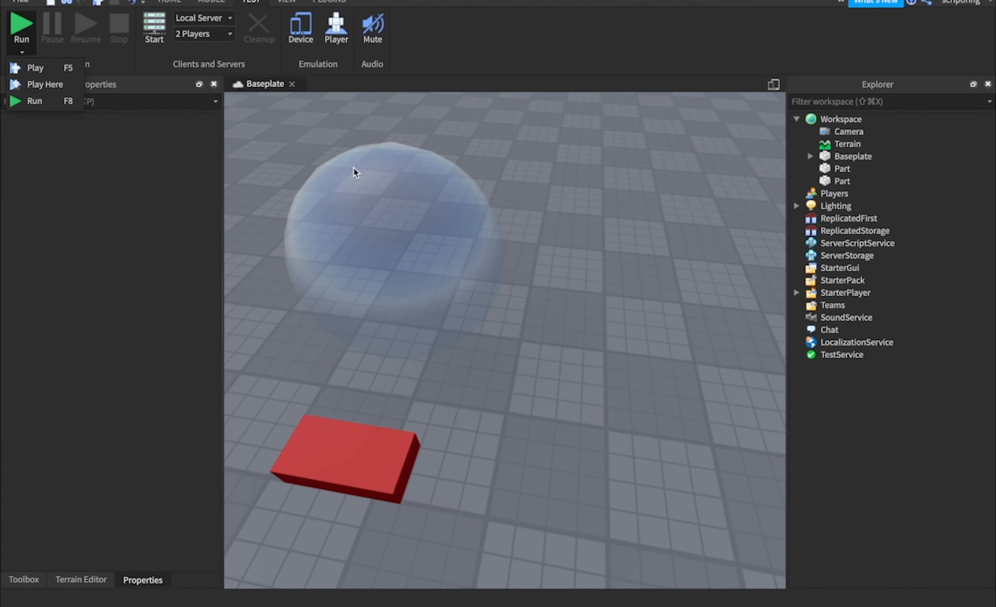
{"action": "left_click", "coordinate": [508, 178]}
Insert a SpawnLocation and place it on the baseplate at about 16.5, 0.5, -36.5
{"action": "left_click", "coordinate": [212, 3]}
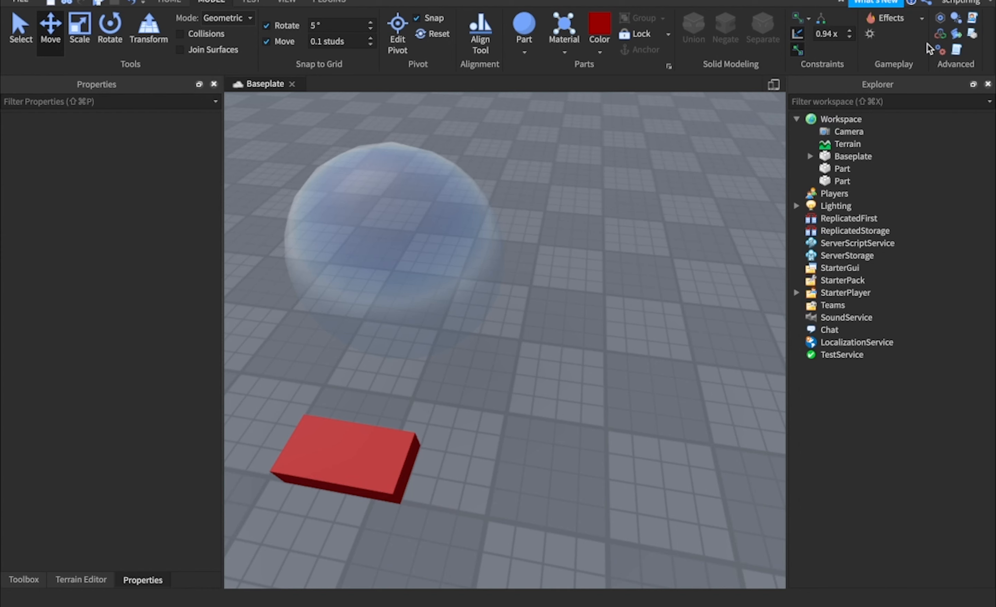
{"action": "left_click", "coordinate": [871, 36]}
{"action": "left_click_drag", "start_coordinate": [627, 244], "coordinate": [695, 127]}
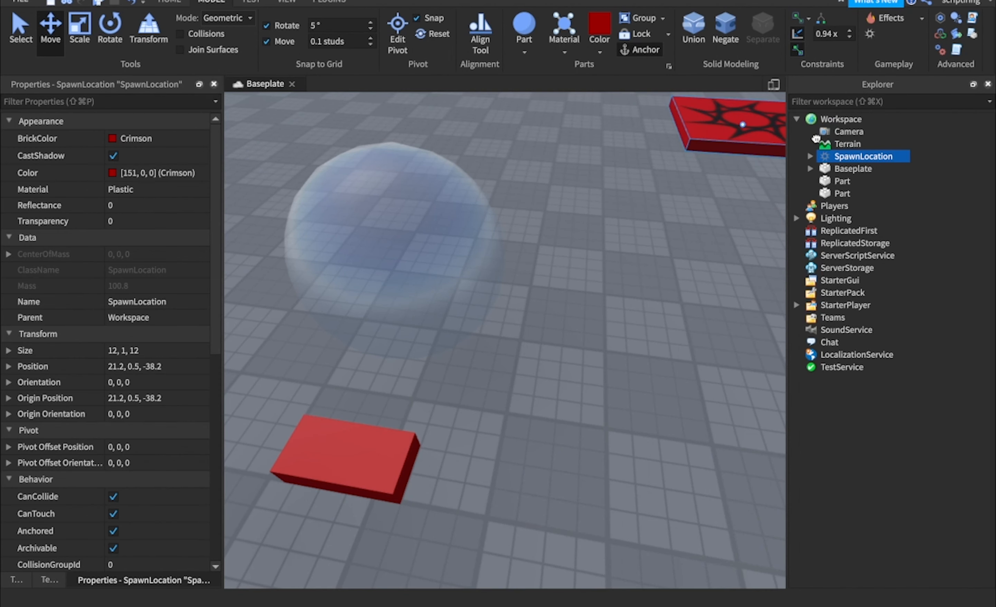
Play-test the game from the SpawnLocation and walk the avatar around
{"action": "left_click", "coordinate": [250, 2]}
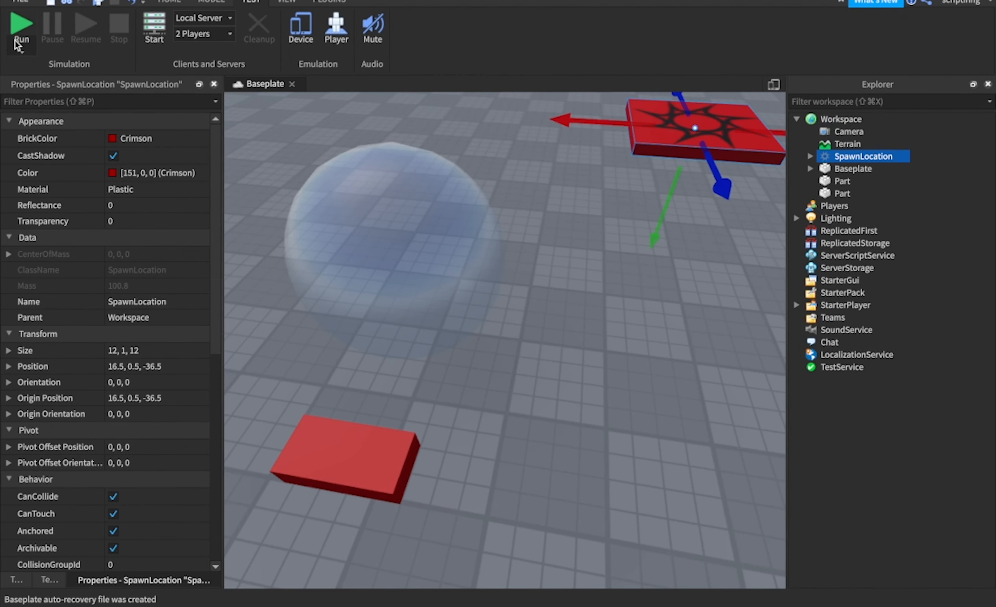
{"action": "left_click", "coordinate": [22, 52]}
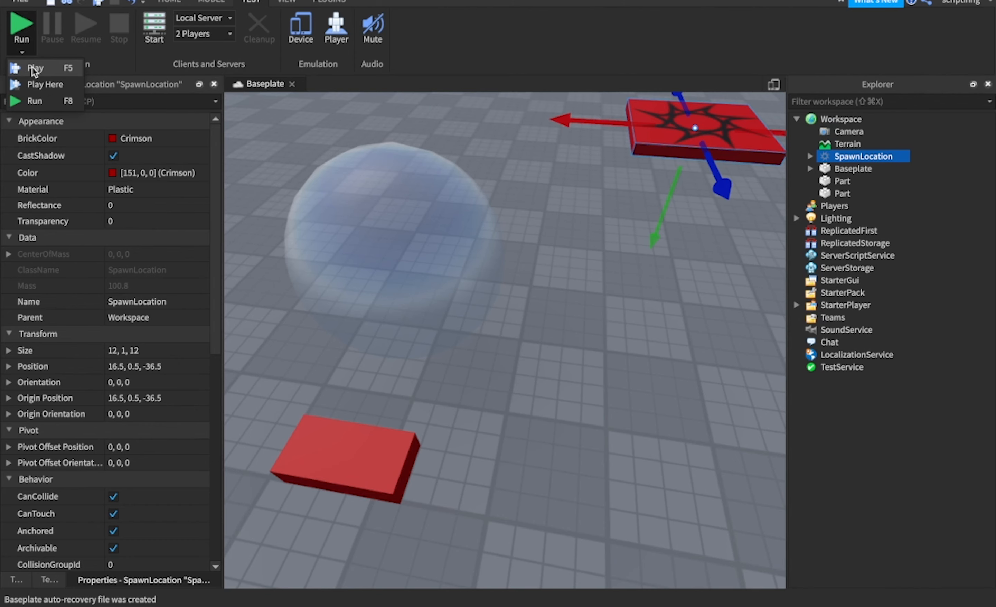
{"action": "left_click", "coordinate": [34, 69]}
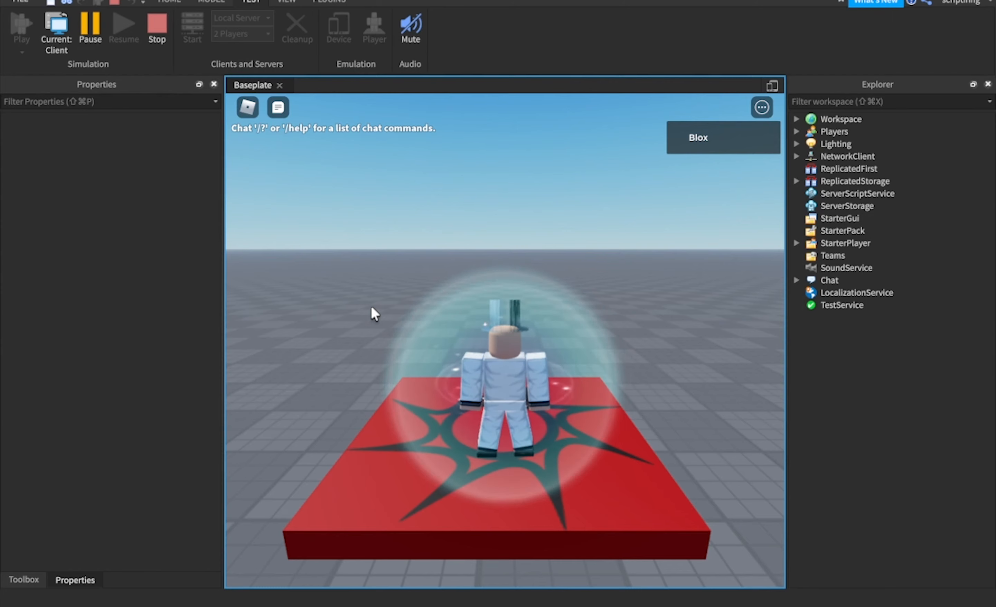
{"action": "right_click_drag", "start_coordinate": [558, 436], "coordinate": [558, 436]}
{"action": "key", "text": "d"}
{"action": "key", "text": "a"}
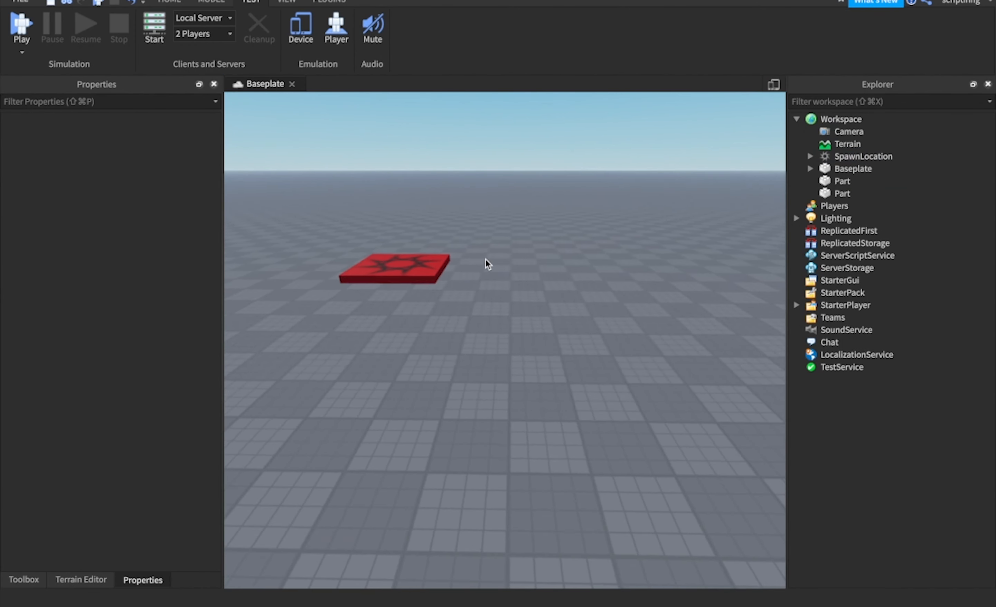
Play-test the game from the current camera position with Play Here and end the session
{"action": "left_click", "coordinate": [22, 52]}
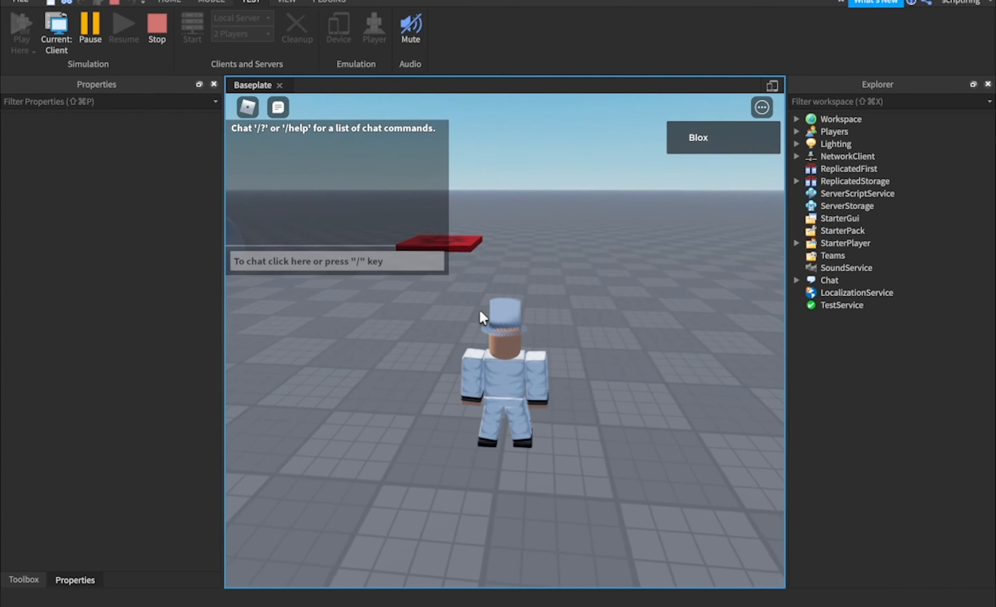
{"action": "left_click", "coordinate": [151, 36]}
Run the simulation without an avatar, fly the camera around the scene, and stop it
{"action": "left_click", "coordinate": [22, 53]}
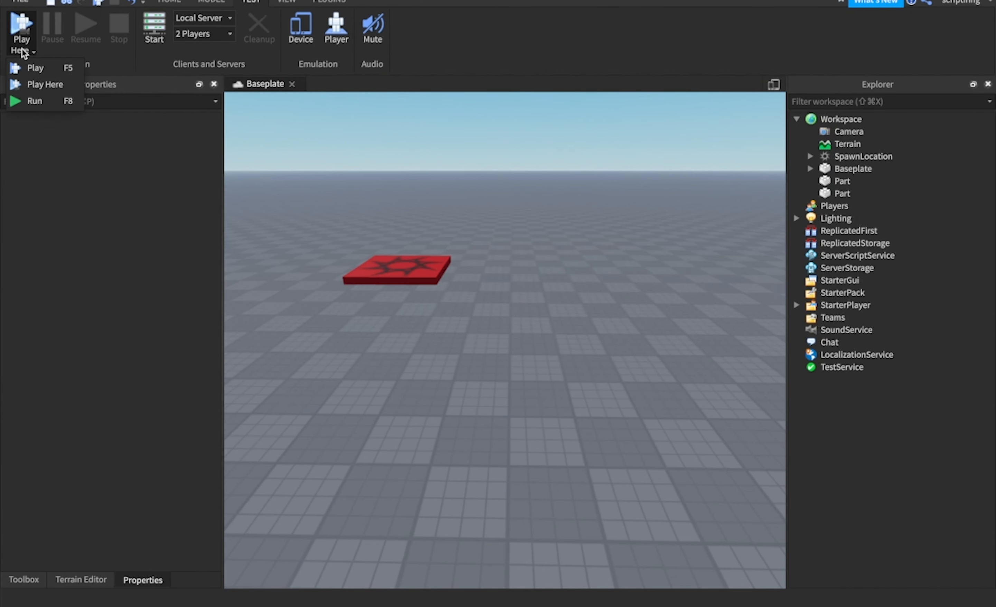
{"action": "left_click", "coordinate": [36, 101]}
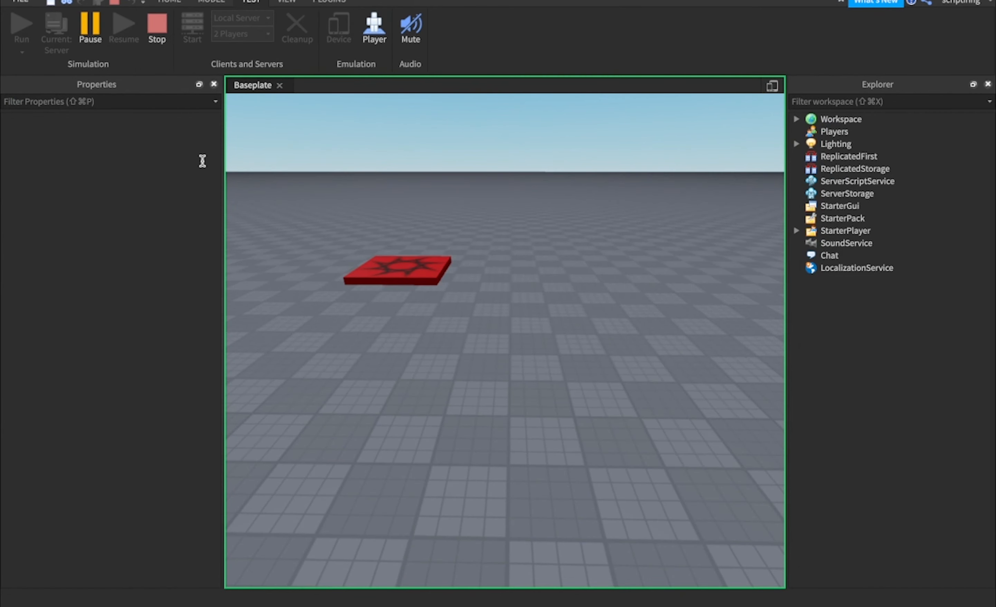
{"action": "key", "text": "w"}
{"action": "right_click_drag", "start_coordinate": [388, 189], "coordinate": [387, 188]}
{"action": "key", "text": "s"}
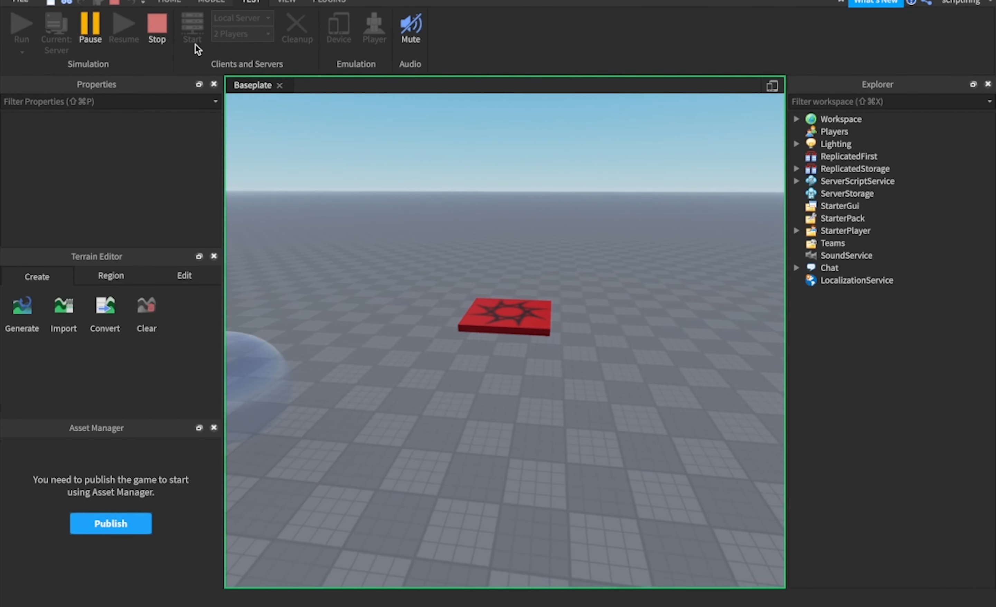
{"action": "left_click", "coordinate": [161, 25]}
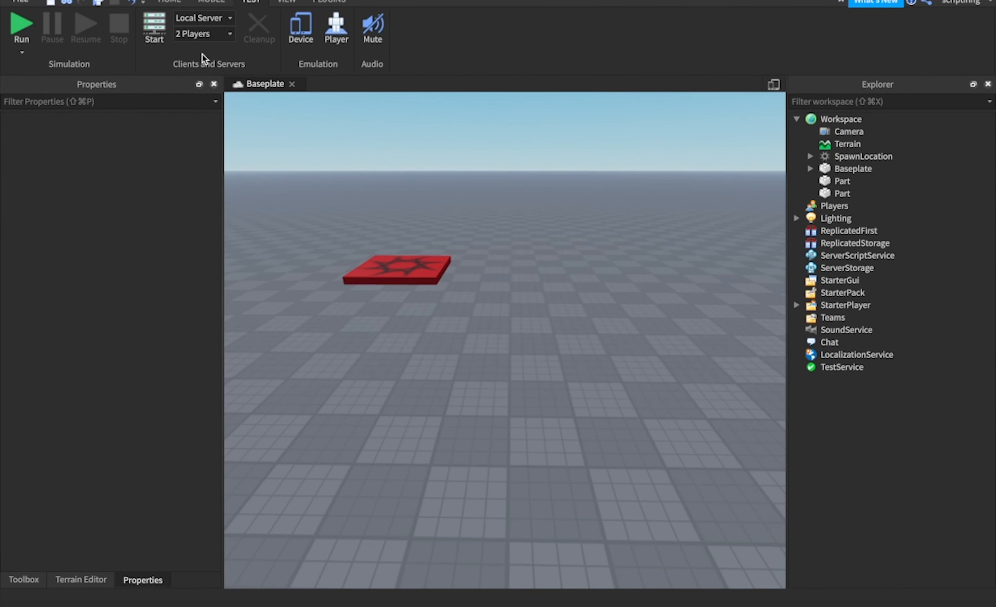
Start a Local Server test with 2 players and clean up the session once both avatars have spawned
{"action": "right_click_drag", "start_coordinate": [375, 195], "coordinate": [376, 194]}
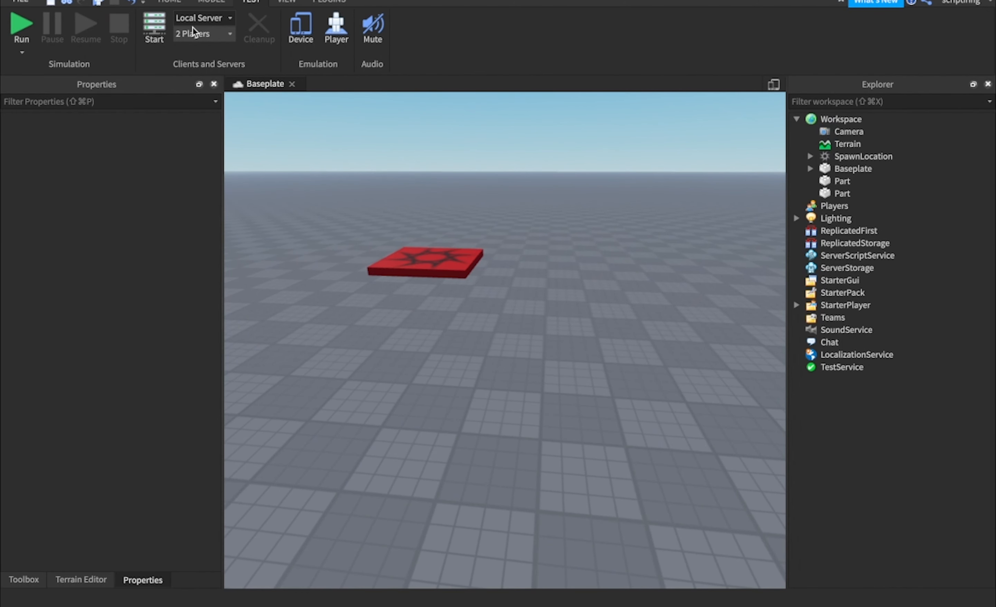
{"action": "left_click", "coordinate": [154, 36]}
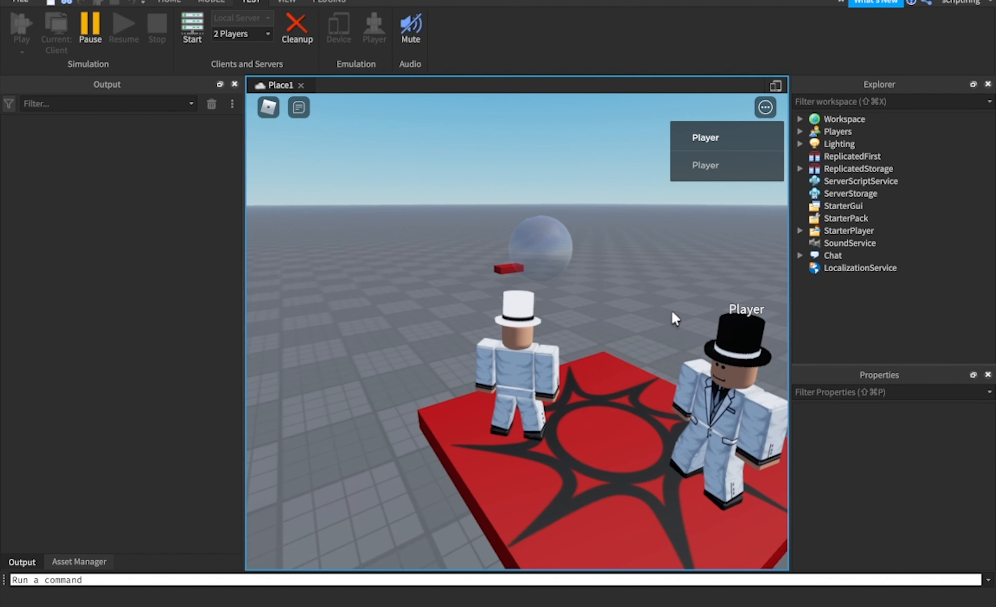
{"action": "left_click", "coordinate": [291, 36]}
Examine the server type and player count options for multiplayer testing, keeping Local Server selected
{"action": "scroll", "coordinate": [582, 353], "scroll_direction": "up", "scroll_amount": 5}
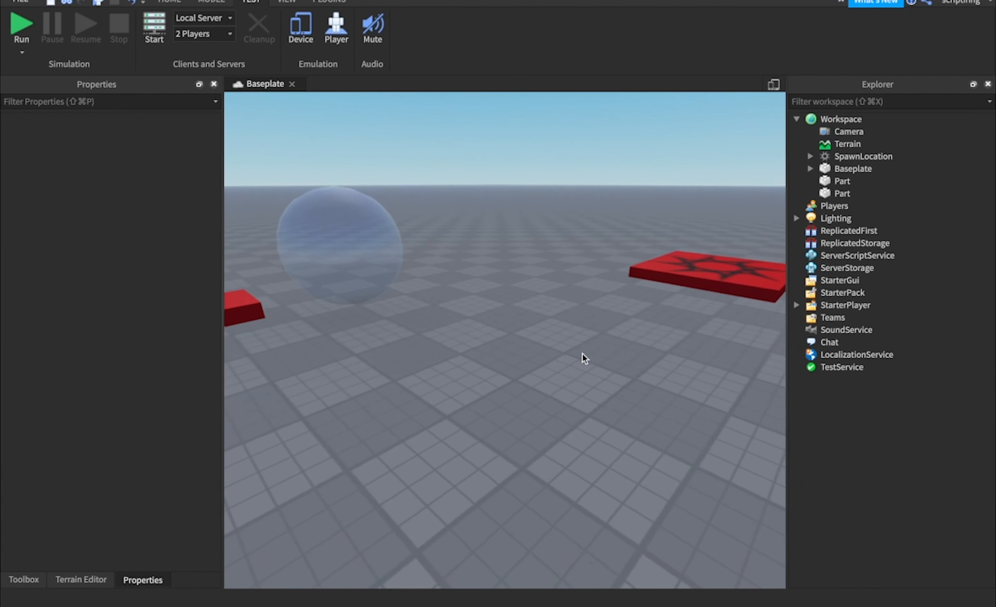
{"action": "scroll", "coordinate": [582, 353], "scroll_direction": "down", "scroll_amount": 10}
{"action": "left_click", "coordinate": [212, 18]}
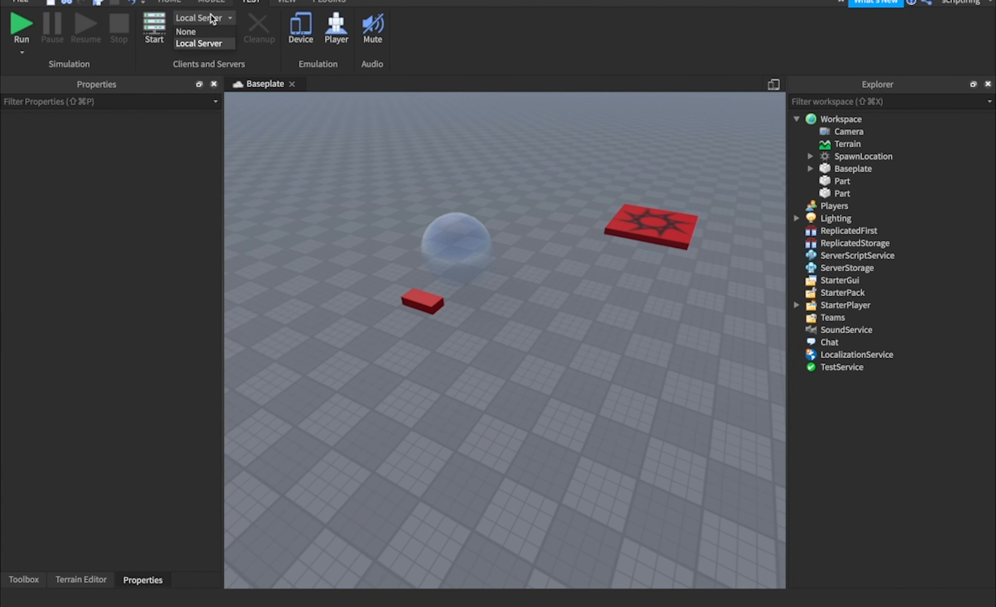
{"action": "left_click", "coordinate": [223, 43]}
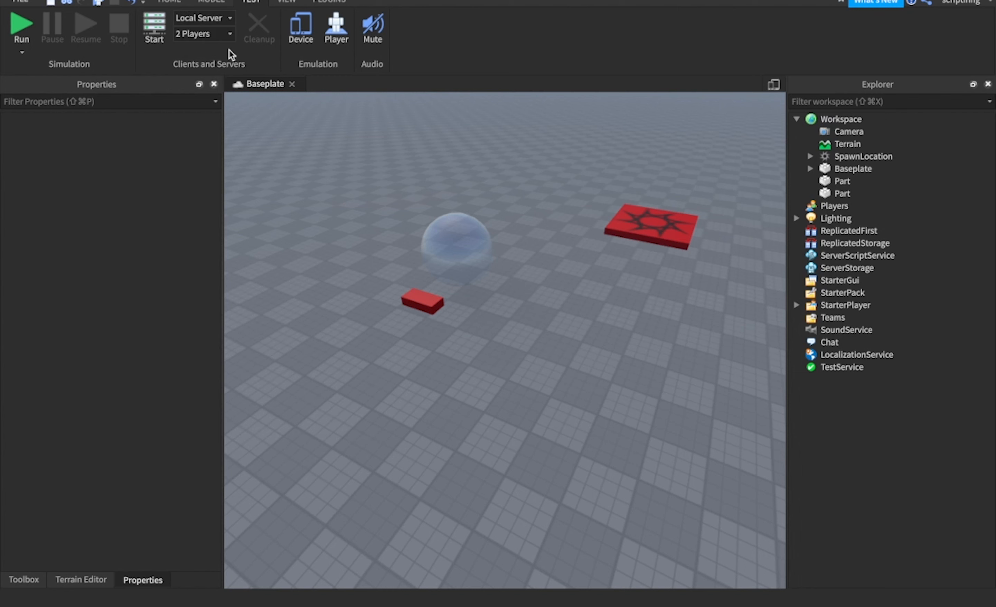
{"action": "left_click", "coordinate": [215, 34]}
{"action": "left_click", "coordinate": [196, 18]}
{"action": "left_click", "coordinate": [200, 19]}
{"action": "left_click", "coordinate": [216, 43]}
Show the Output window and hide it again, and look over the installed plugins
{"action": "left_click", "coordinate": [286, 2]}
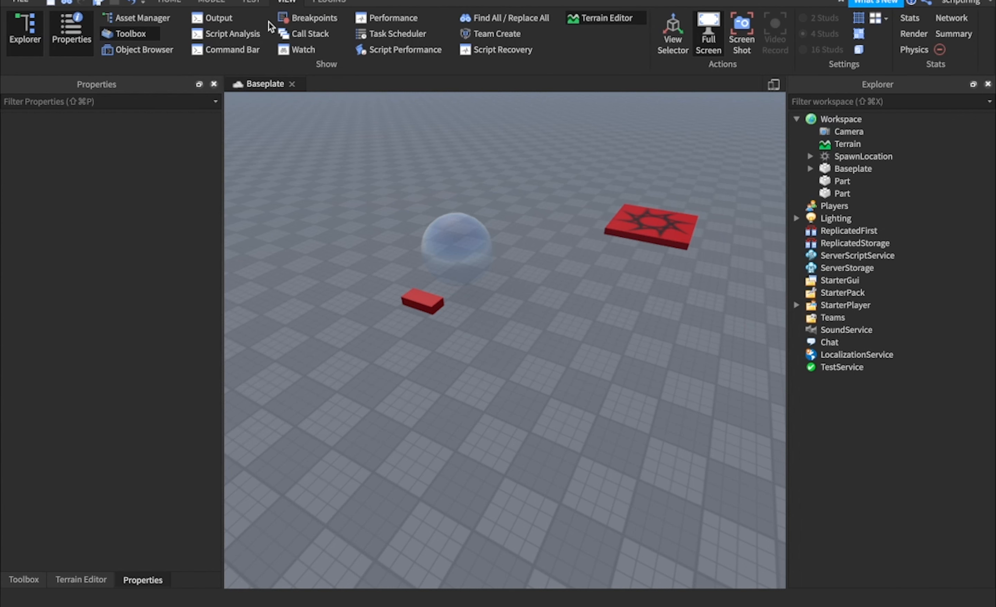
{"action": "left_click", "coordinate": [215, 19]}
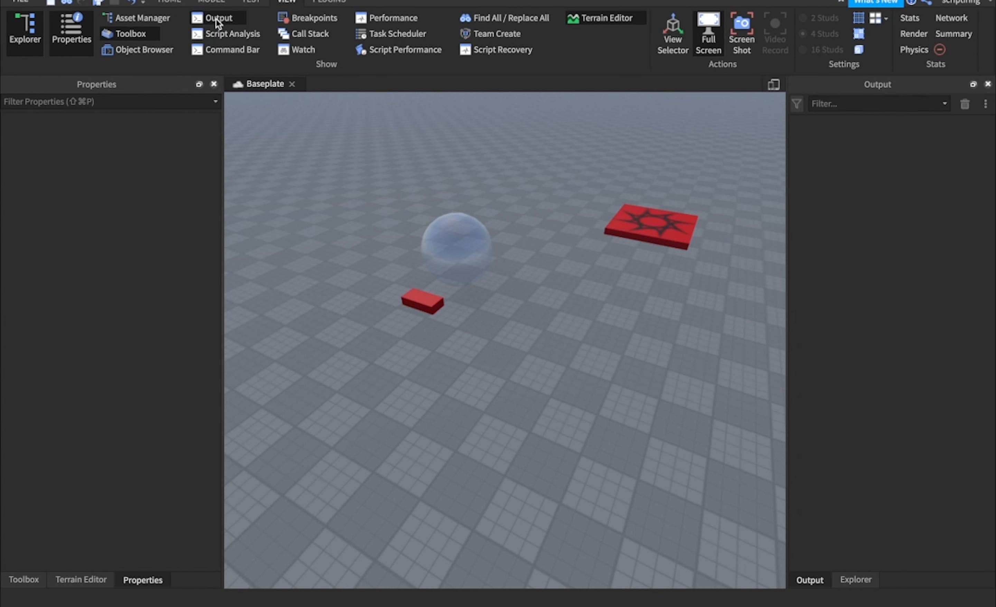
{"action": "left_click", "coordinate": [226, 22]}
{"action": "left_click", "coordinate": [329, 2]}
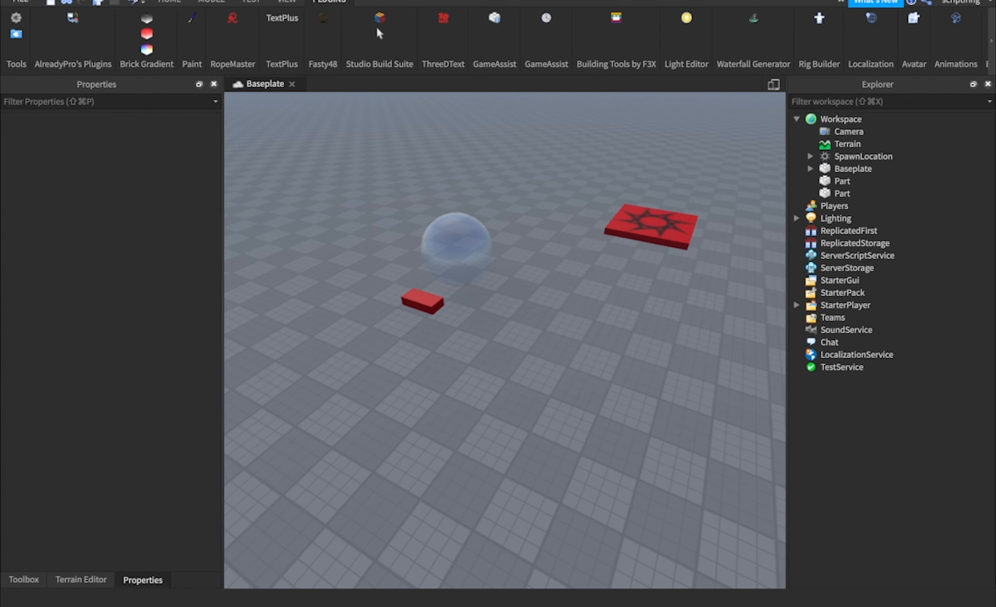
Open the Terrain Editor with its terrain editing tools
{"action": "left_click", "coordinate": [179, 3]}
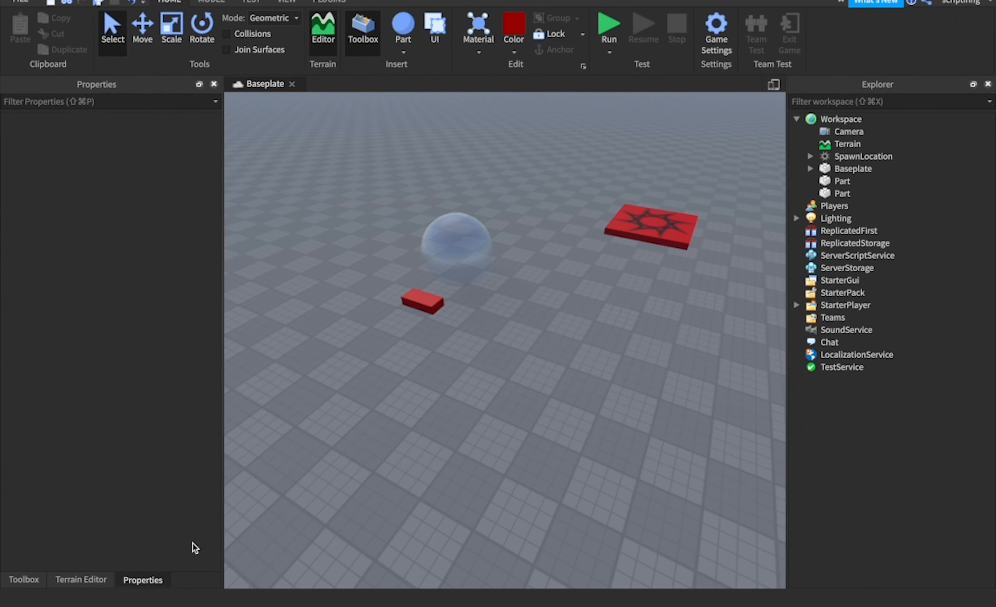
{"action": "left_click", "coordinate": [81, 579]}
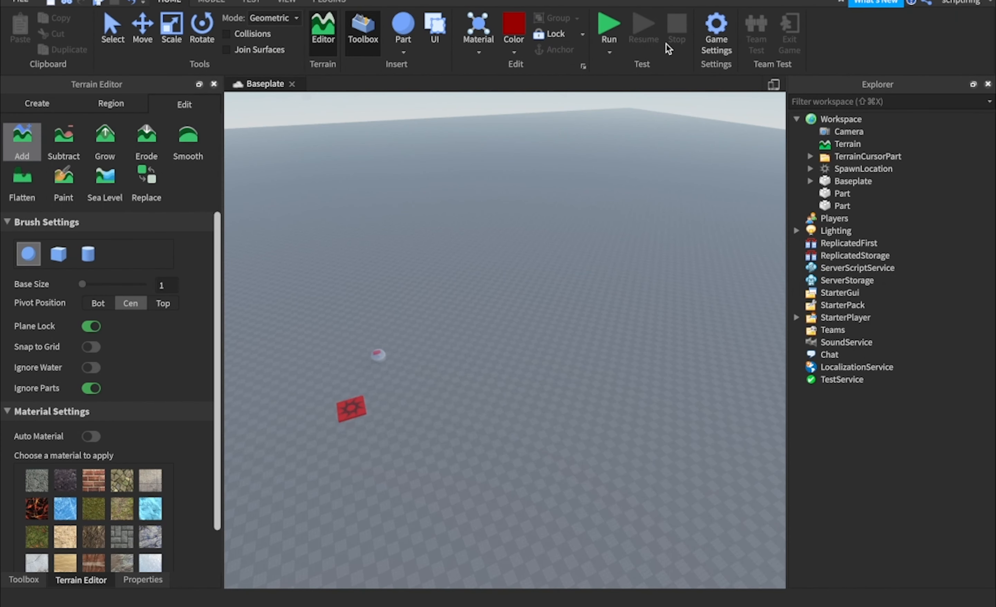